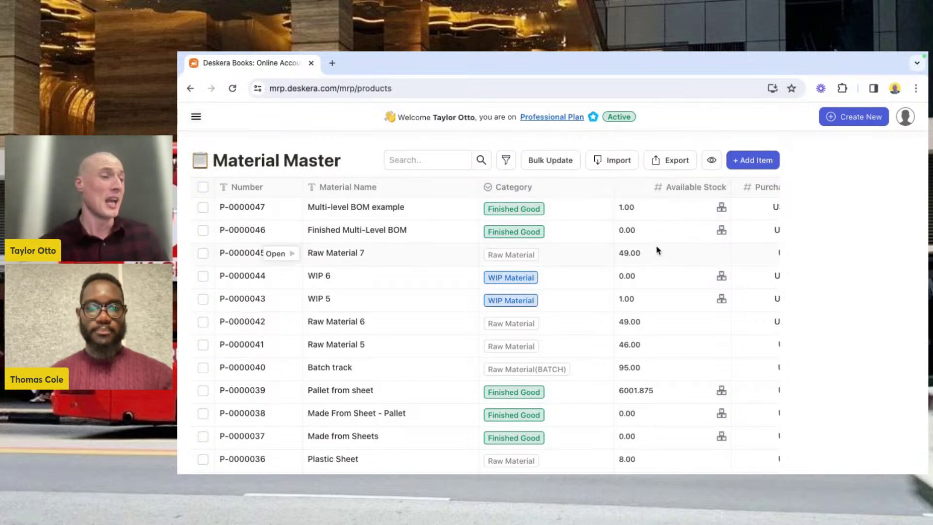
Review the available stock and purchase prices of the materials in the Material Master list.
scroll(662, 306, right, 3)
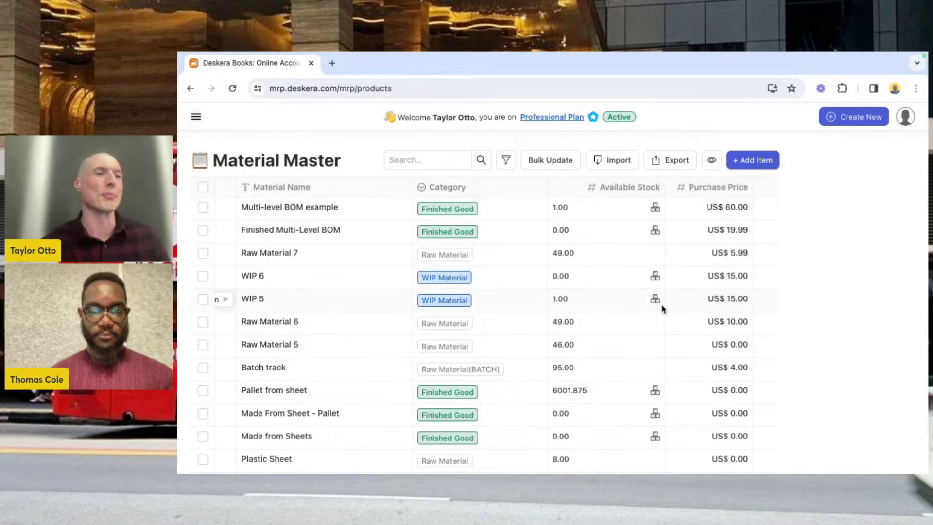
scroll(689, 344, right, 2)
scroll(689, 344, left, 2)
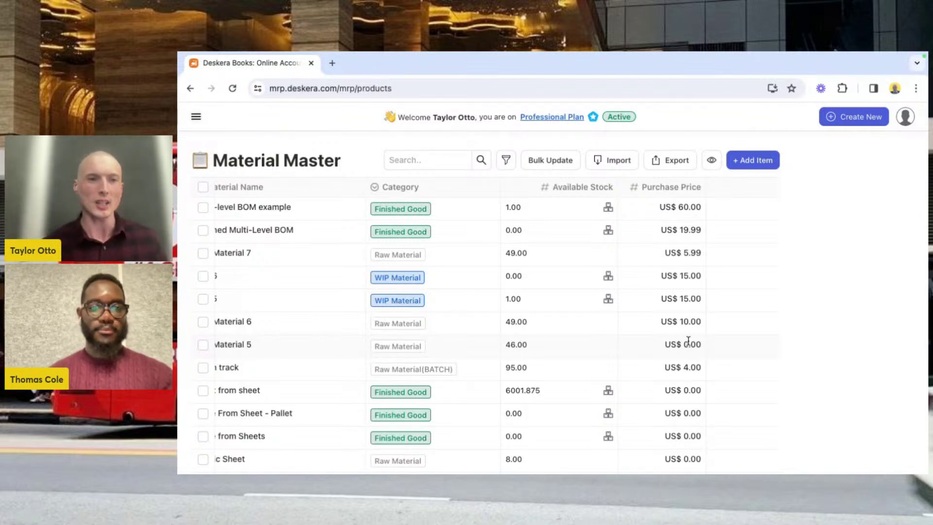
scroll(240, 187, left, 2)
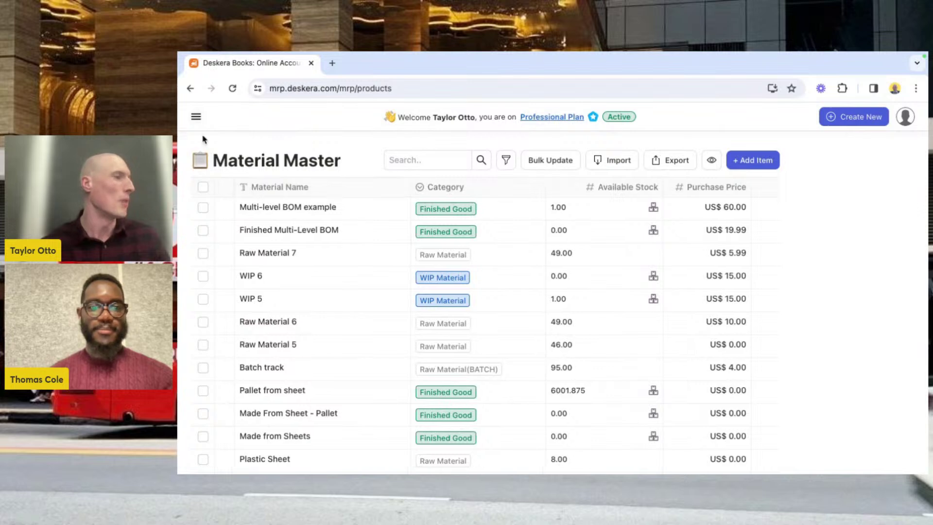
Go from the Material Master to the MRP Work Orders list.
click(196, 117)
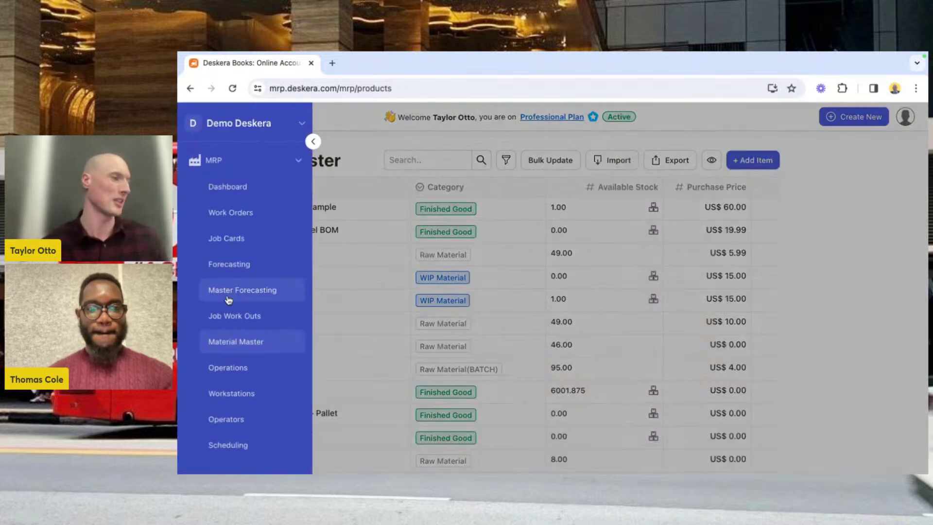
click(239, 214)
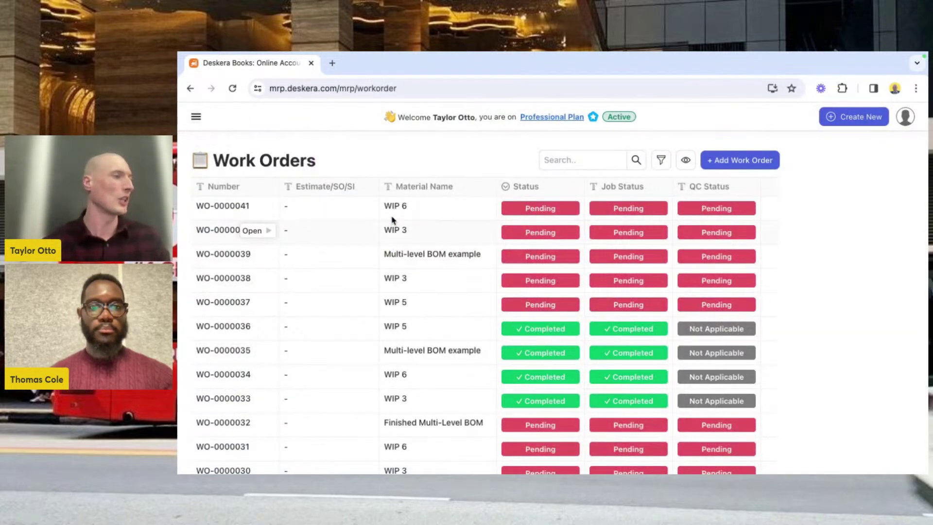
drag(408, 207, 361, 210)
click(361, 211)
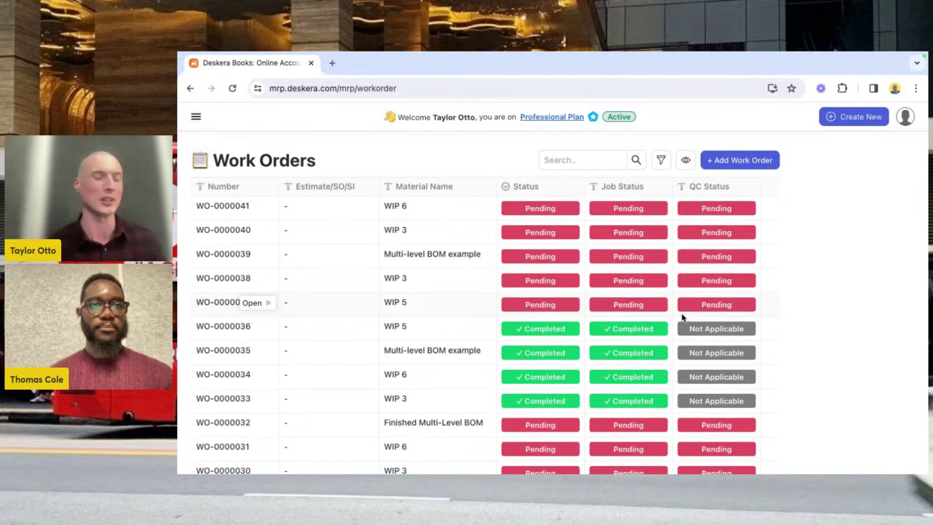
Open the pending work order for Multi-level BOM example and review its job card and BOM materials.
right_click(468, 250)
click(487, 255)
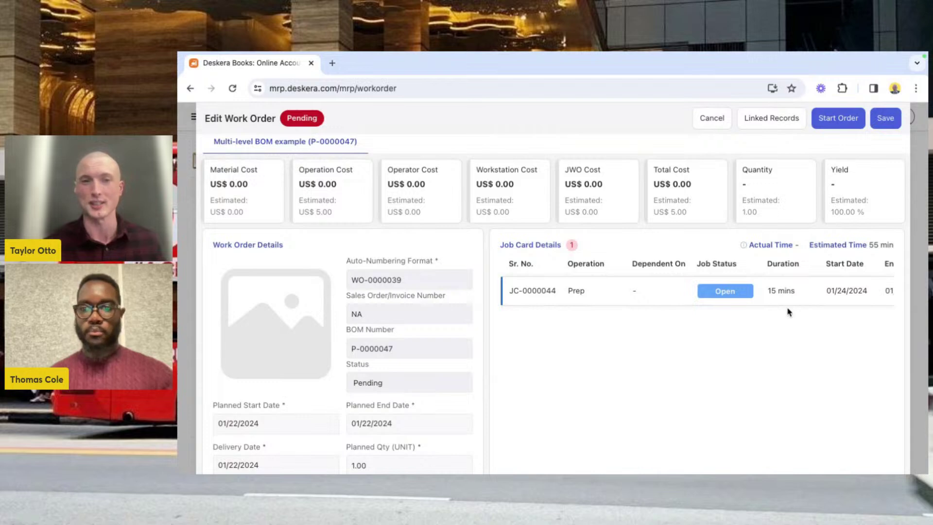
scroll(787, 309, right, 2)
scroll(787, 310, down, 1)
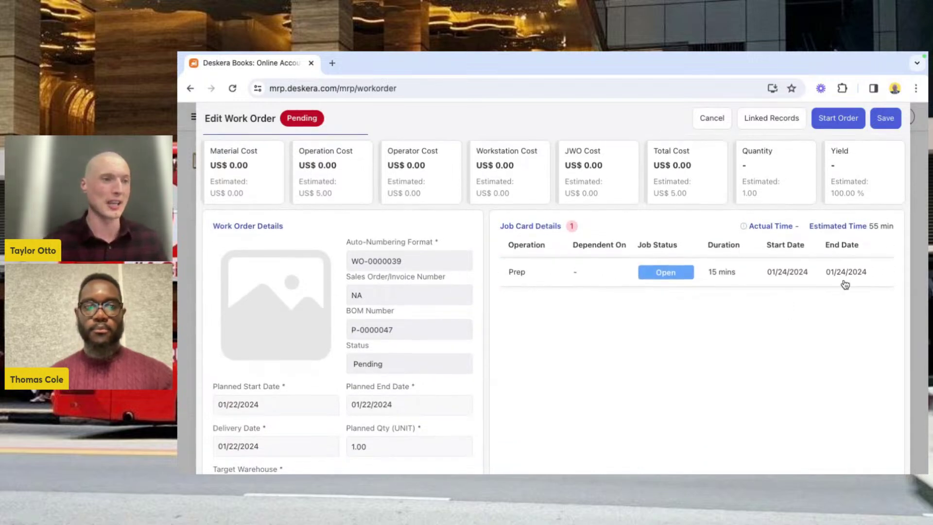
scroll(632, 379, down, 4)
scroll(398, 339, down, 1)
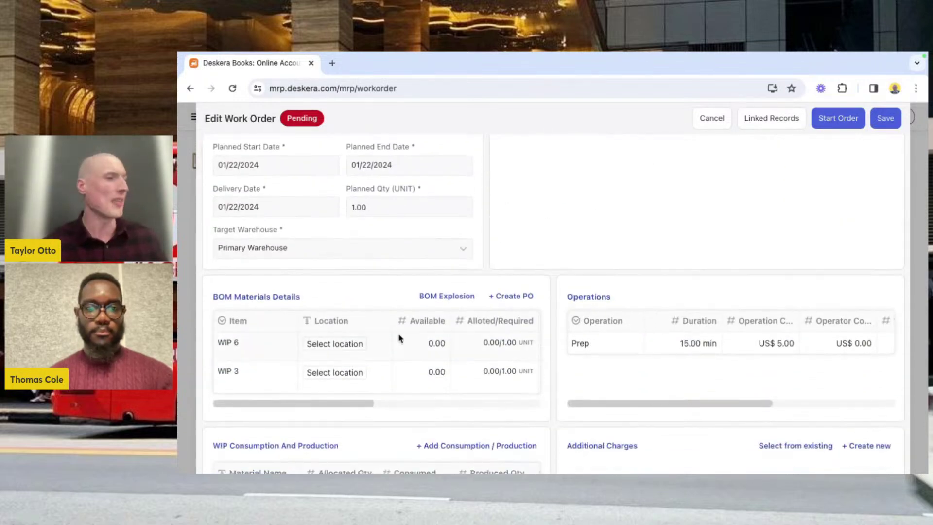
Open the BOM explosion of the work order and check the availability and lead time of its components.
click(446, 297)
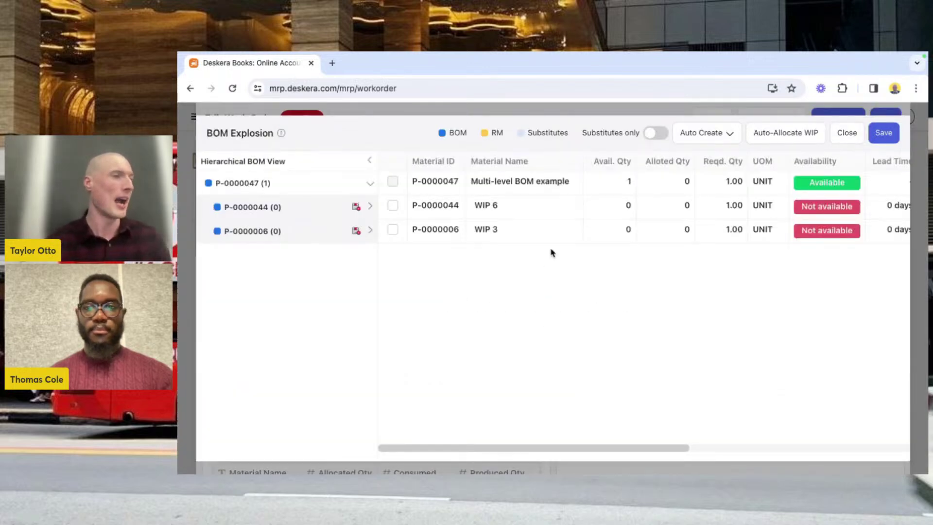
scroll(552, 252, right, 2)
scroll(552, 252, left, 1)
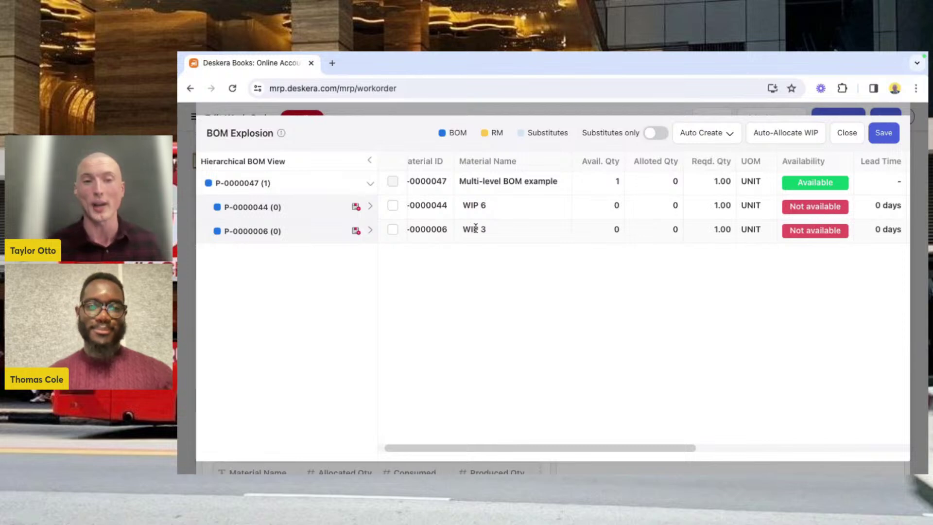
Expand WIP 6, WIP 3 and the nested WIP 5 in the BOM hierarchy and examine their raw materials' stock.
click(370, 207)
click(371, 208)
click(371, 208)
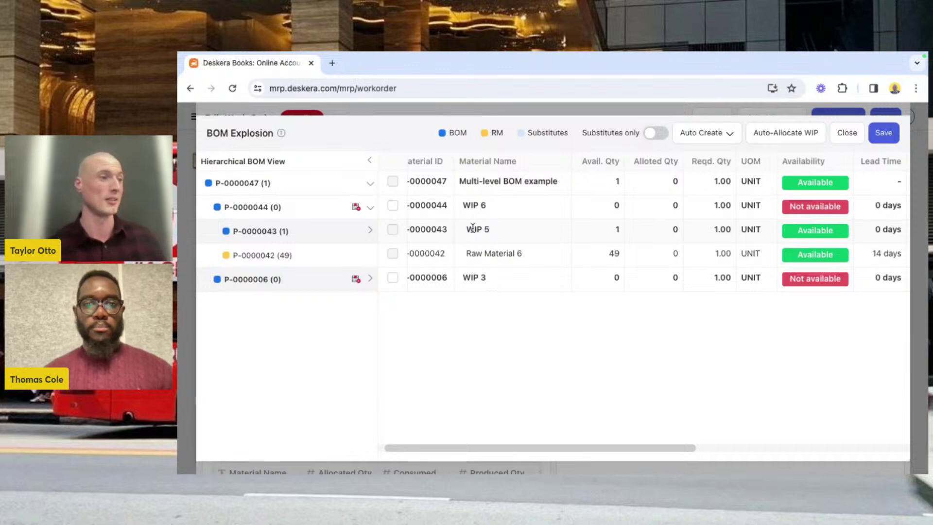
click(371, 279)
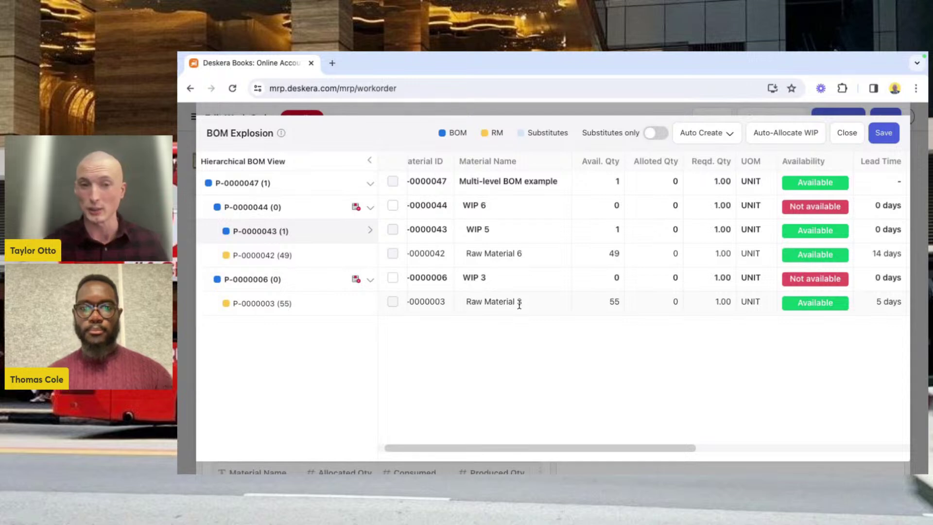
click(370, 231)
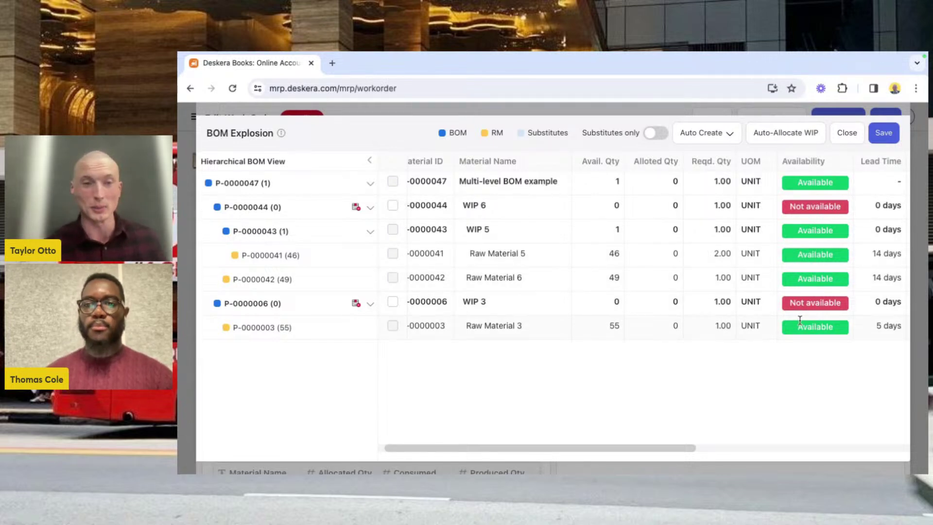
scroll(809, 236, right, 3)
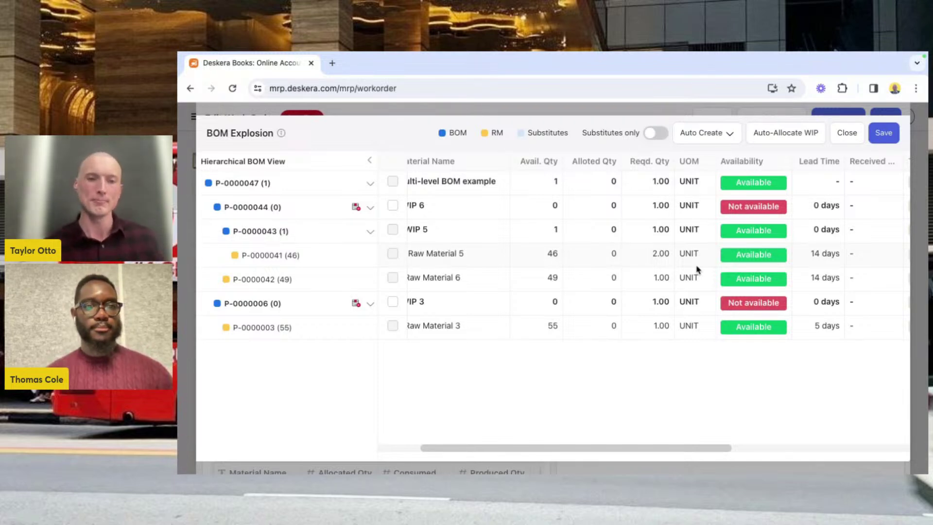
scroll(594, 278, left, 3)
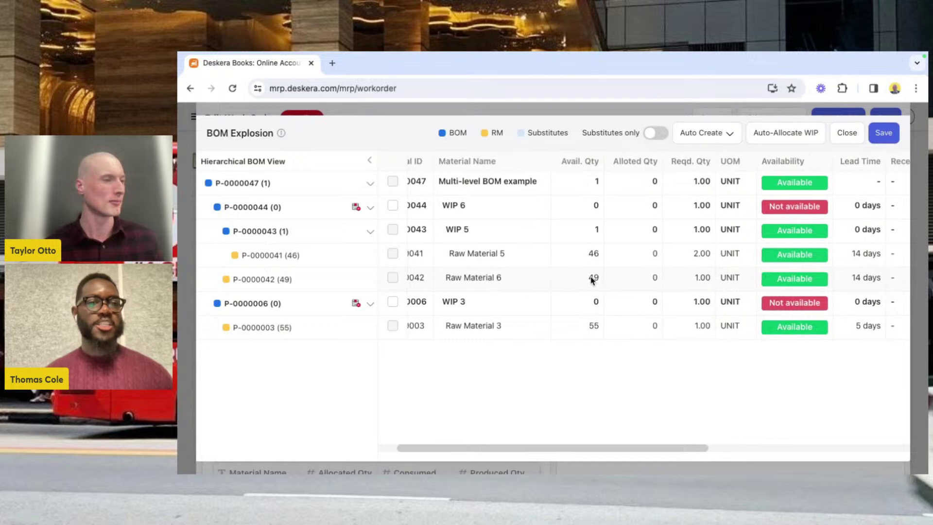
scroll(592, 281, left, 1)
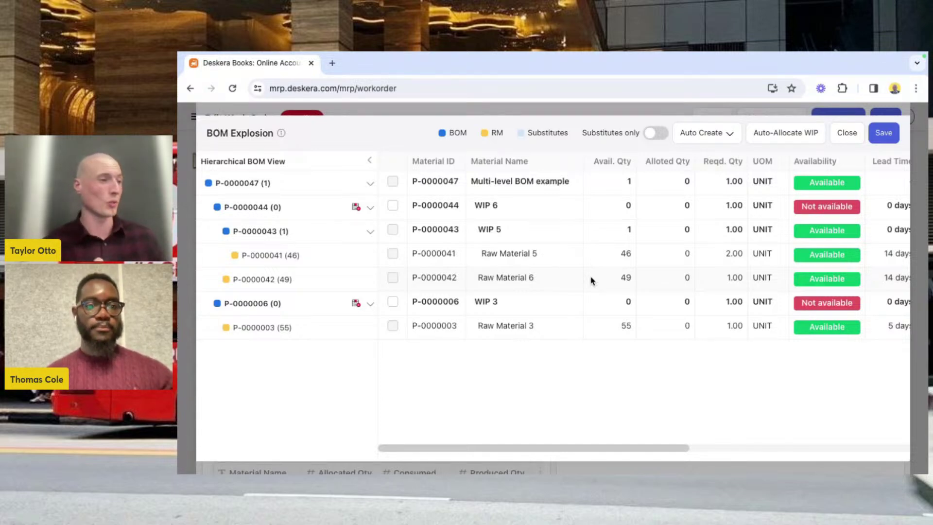
Collapse WIP 6 and WIP 3, then preview a new purchase order for the selected WIP 6 and close it unsaved.
click(370, 208)
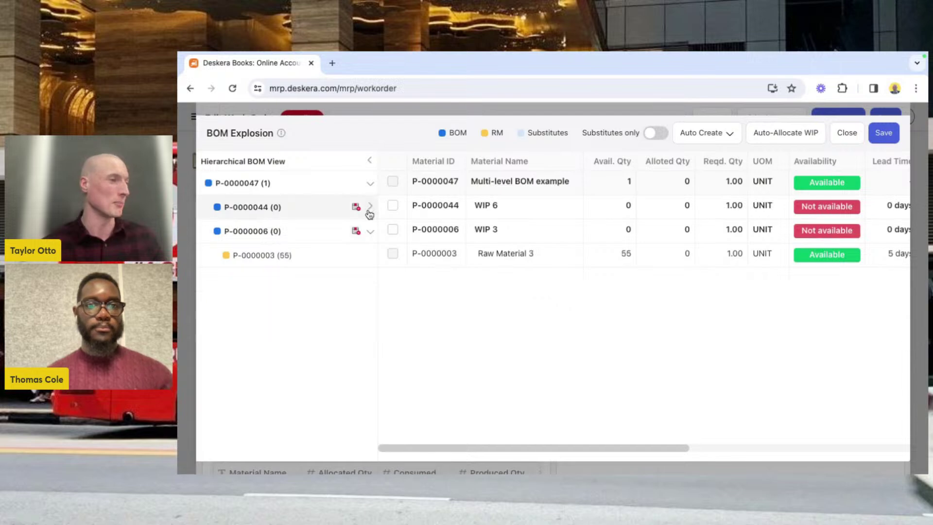
click(371, 229)
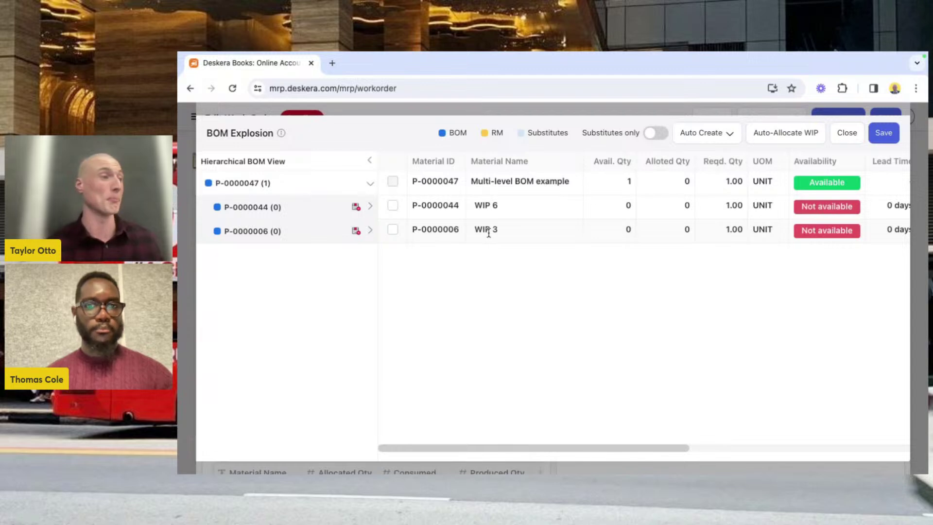
click(393, 205)
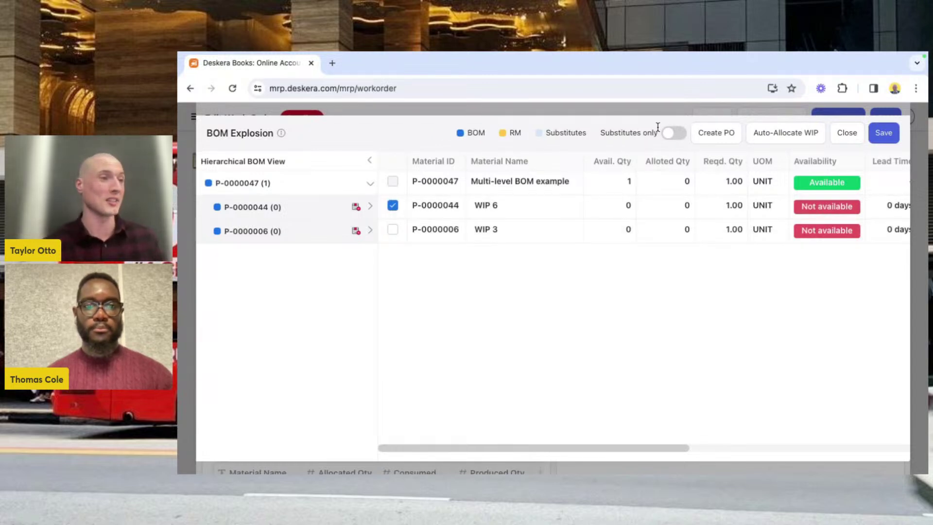
click(712, 136)
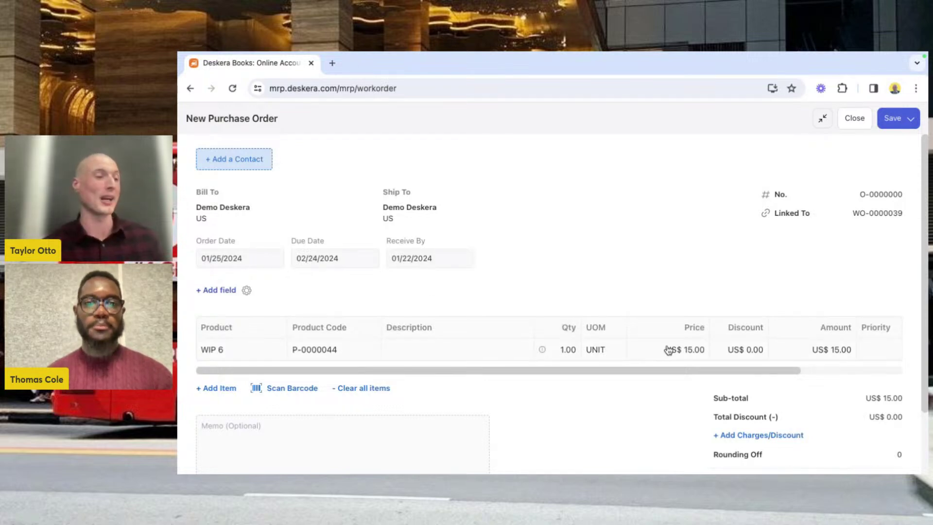
scroll(668, 350, down, 1)
scroll(742, 177, up, 1)
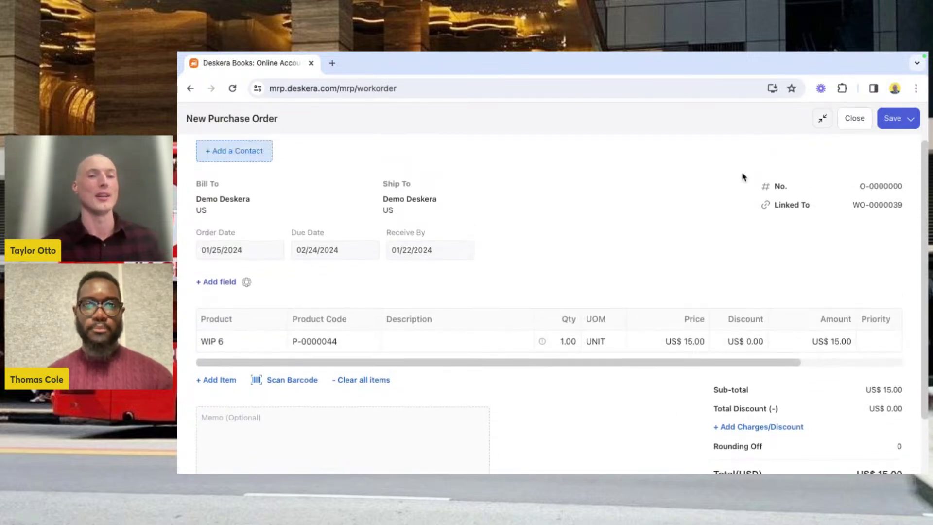
click(843, 123)
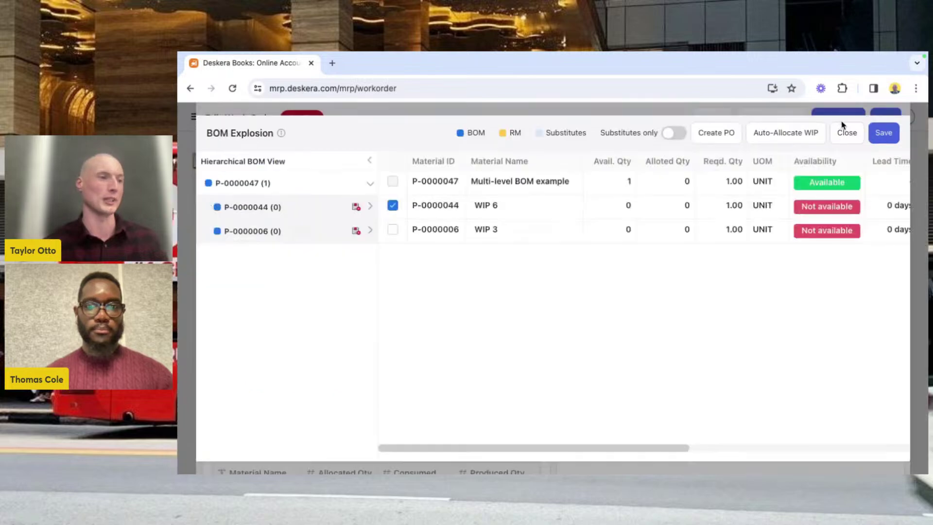
Expand WIP 6 and WIP 3 again in the BOM hierarchy to show their components.
scroll(754, 249, right, 3)
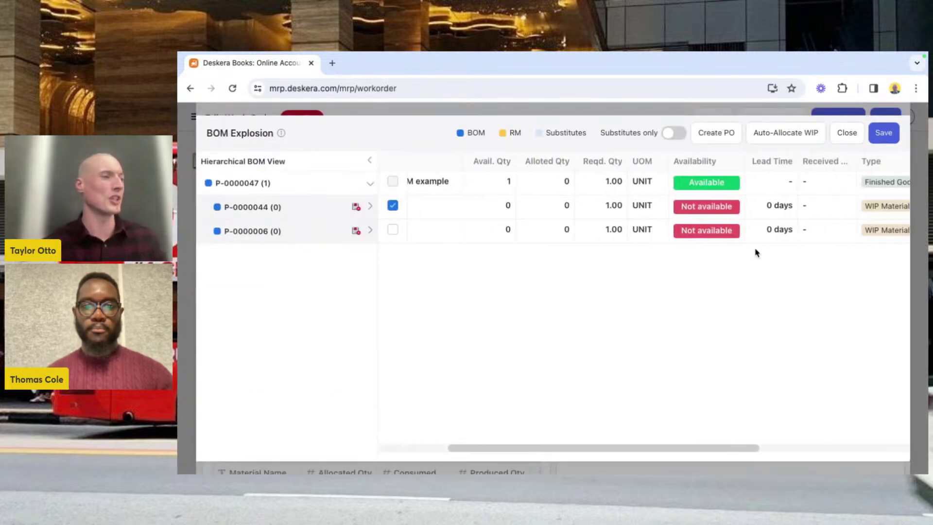
scroll(753, 250, left, 3)
click(369, 208)
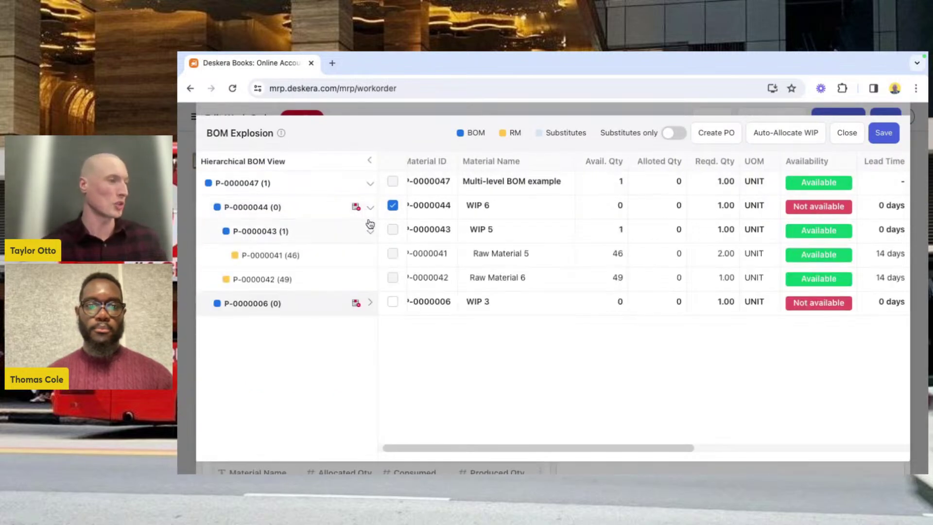
click(371, 306)
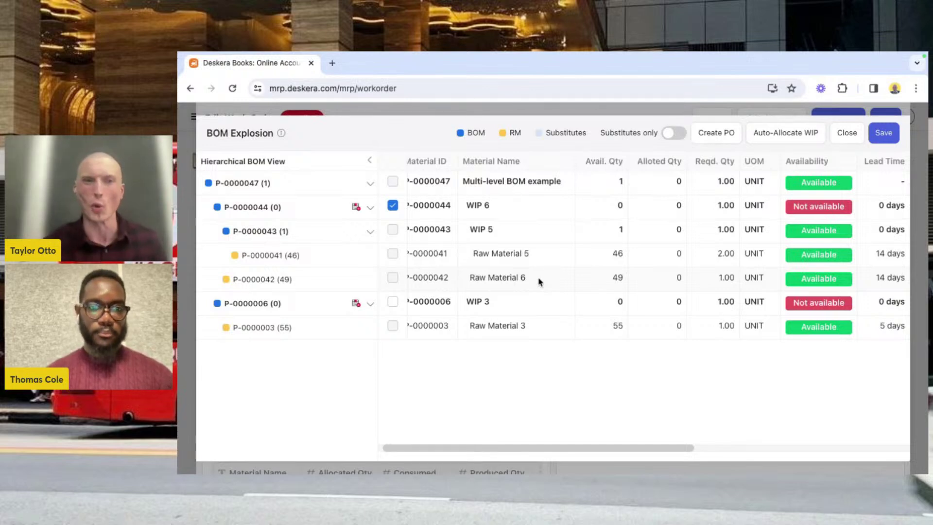
Preview a new job work out for WIP 3 from the BOM explosion and close it without saving.
scroll(538, 281, right, 5)
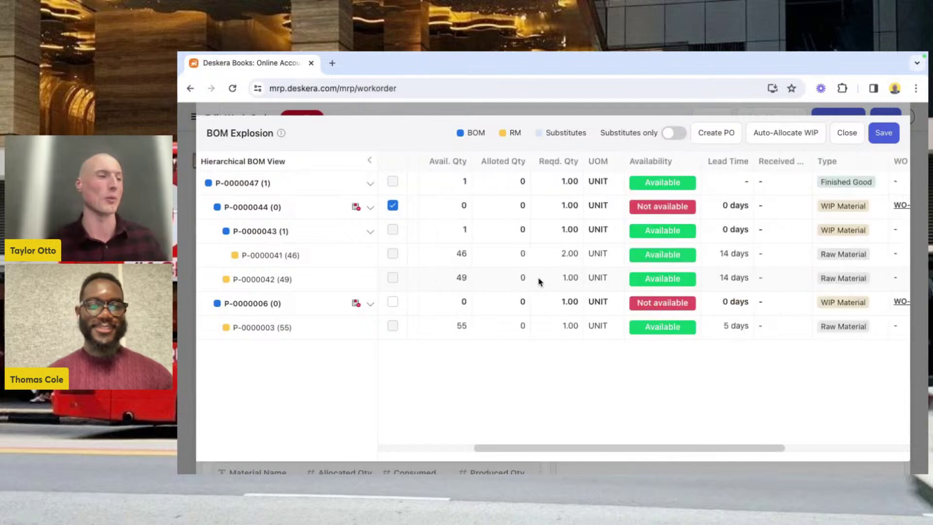
click(831, 301)
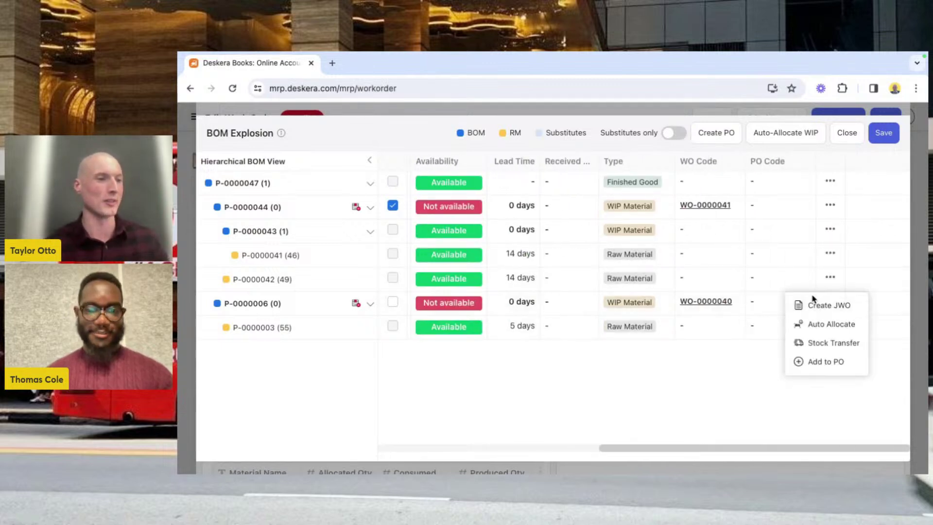
click(810, 307)
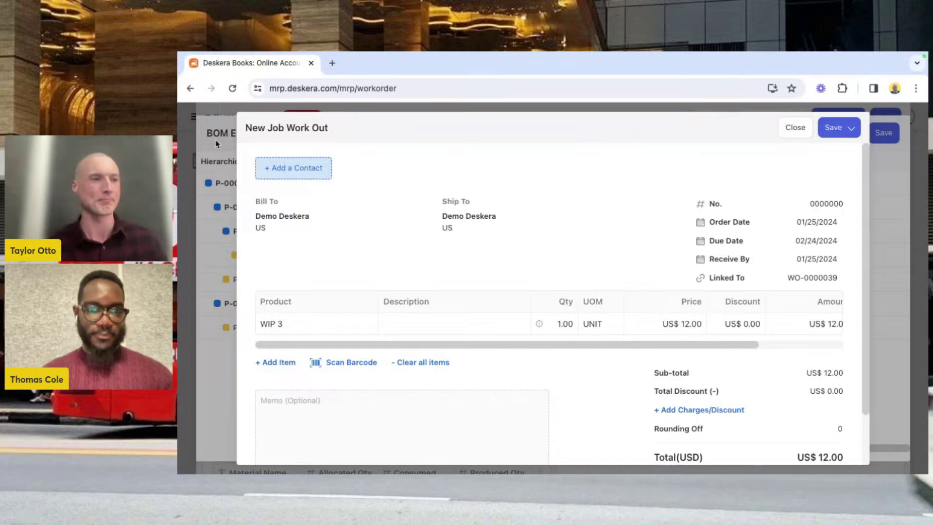
click(791, 133)
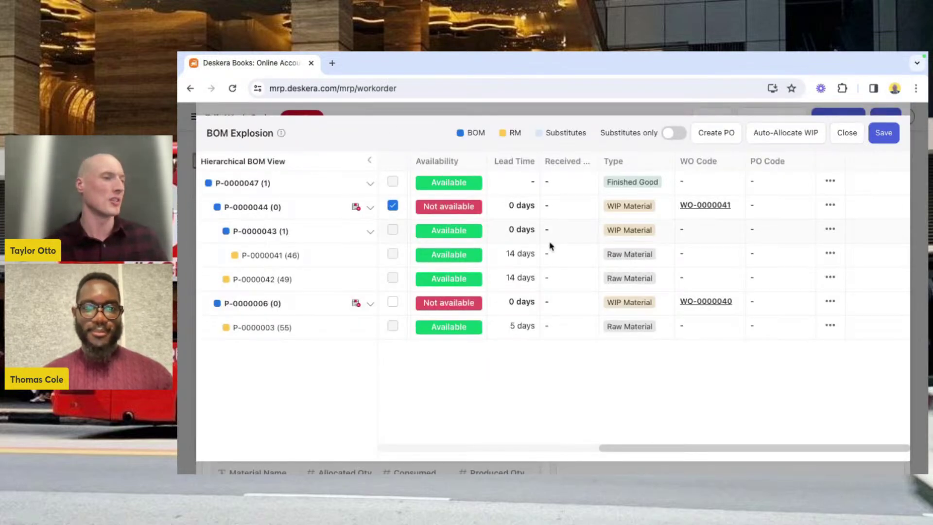
Leave the BOM explosion and the work order without saving, and check the parent work orders in the Work Orders list.
scroll(550, 246, left, 5)
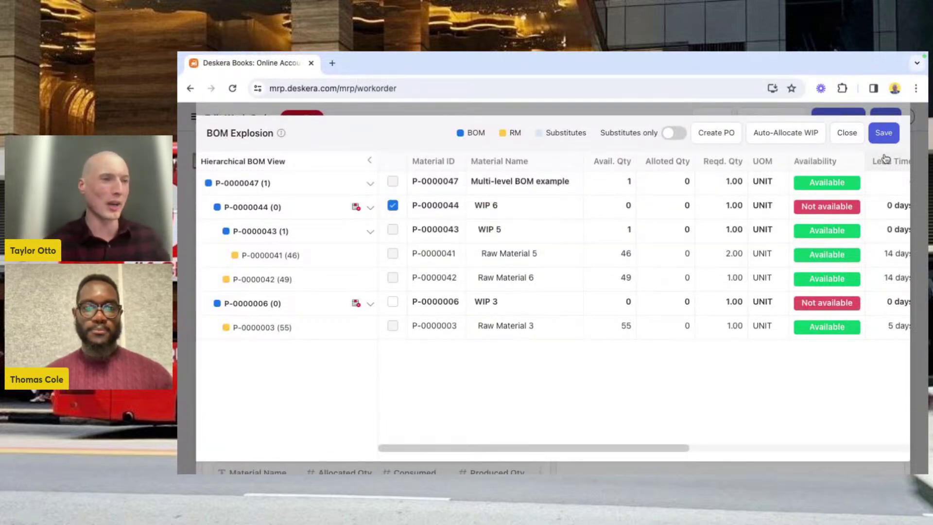
click(854, 138)
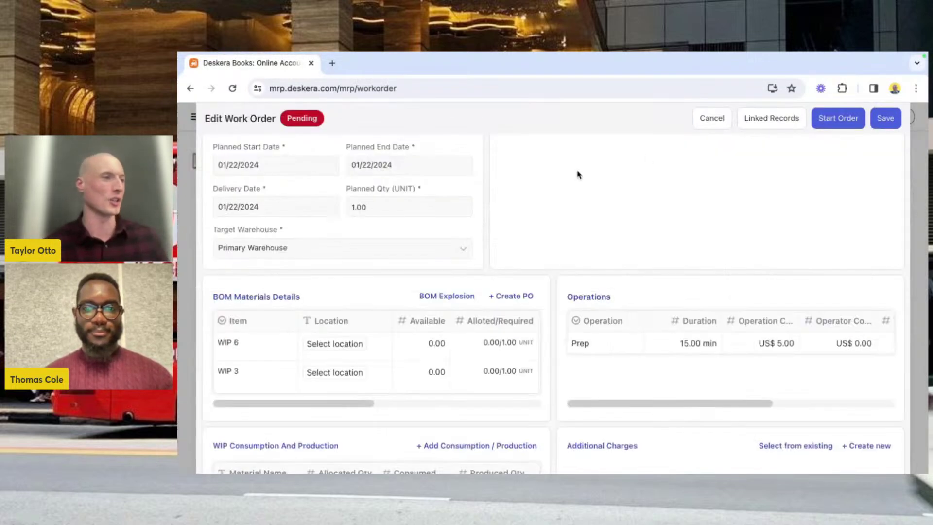
click(717, 126)
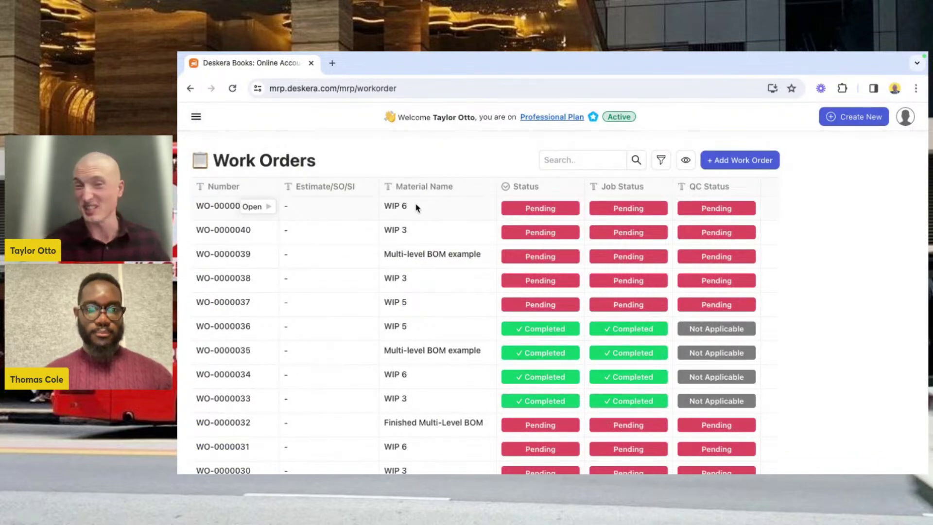
scroll(415, 226, right, 6)
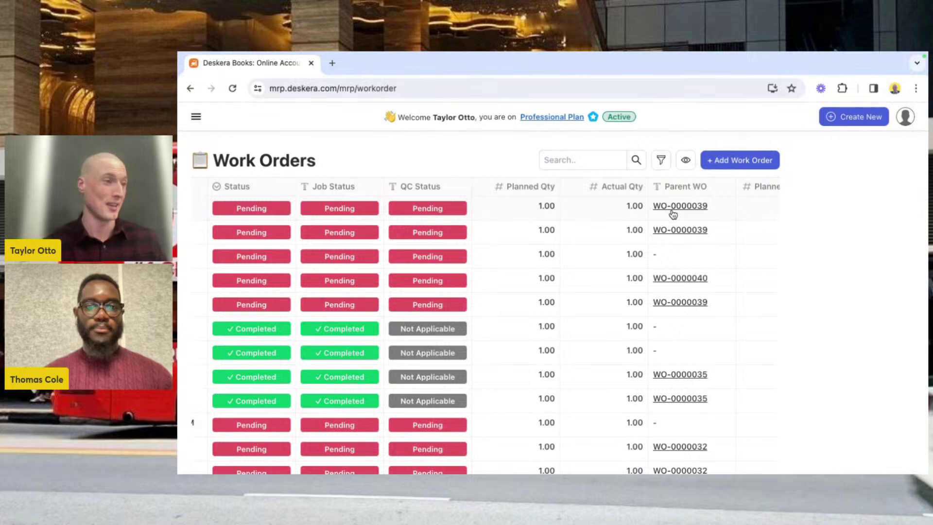
scroll(687, 229, left, 6)
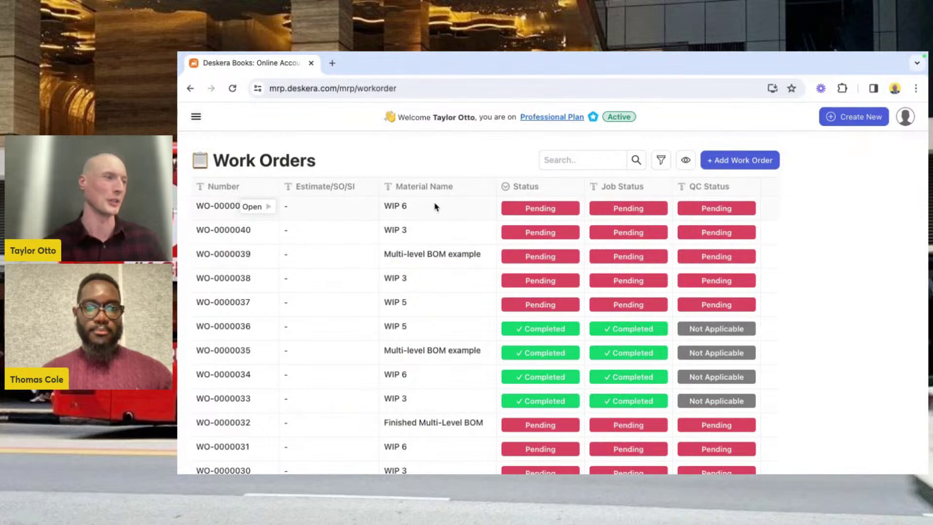
Open the newest pending WIP 3 work order and auto-allocate its required Raw Material 3 from stock.
click(257, 234)
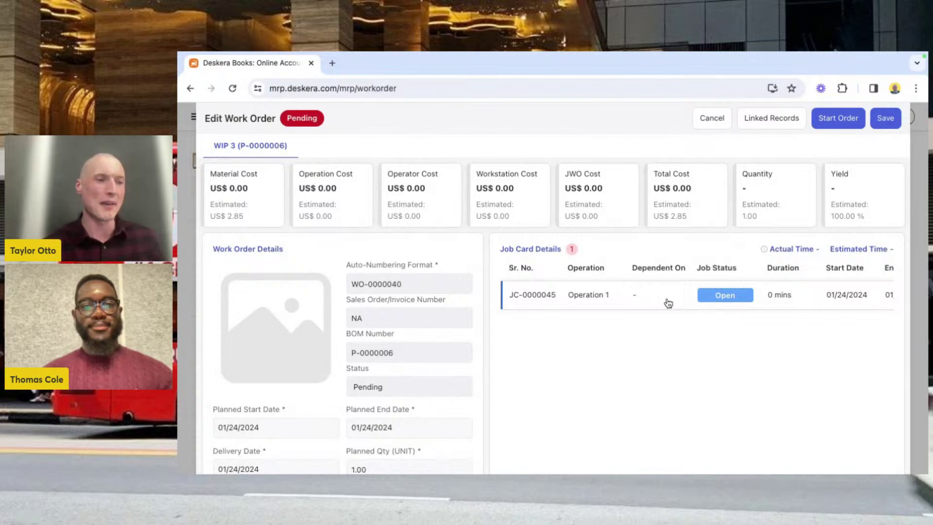
scroll(533, 376, down, 1)
scroll(533, 376, down, 3)
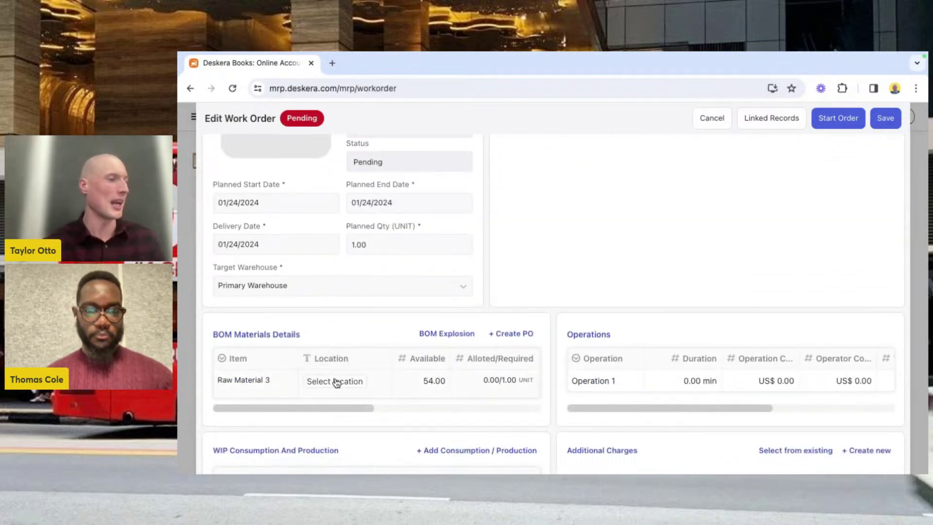
scroll(337, 383, right, 2)
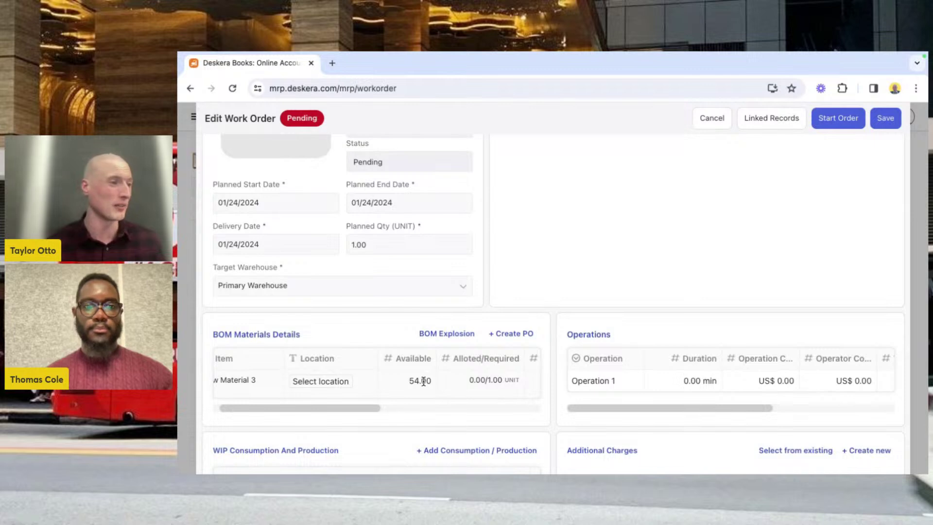
scroll(423, 382, right, 2)
scroll(481, 383, right, 5)
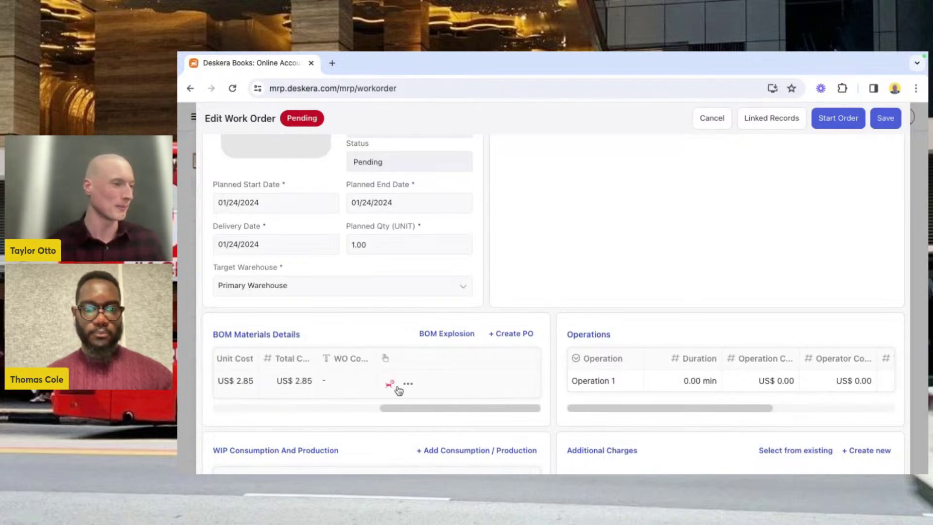
click(385, 382)
click(689, 262)
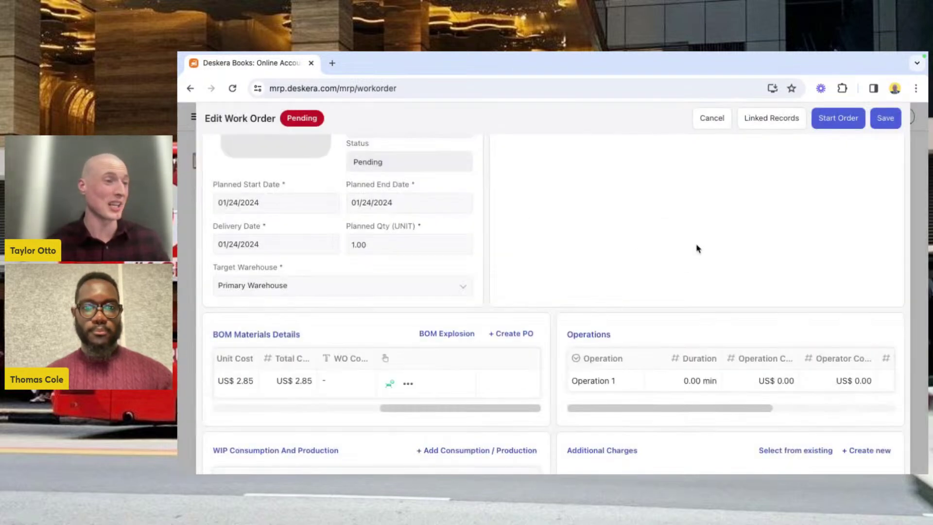
Mark WIP 3's Operation 1 job card as Completed with an actual time of 5 minutes and save it.
click(722, 271)
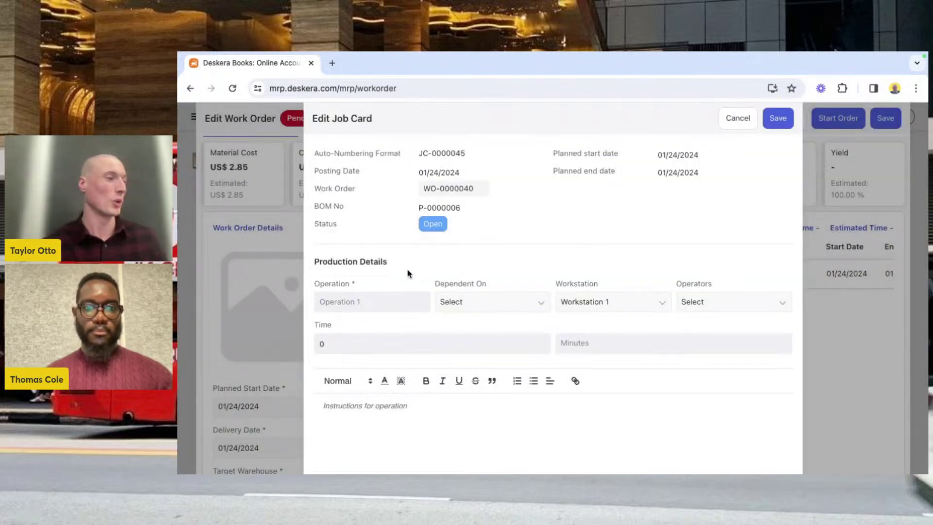
click(435, 226)
click(445, 335)
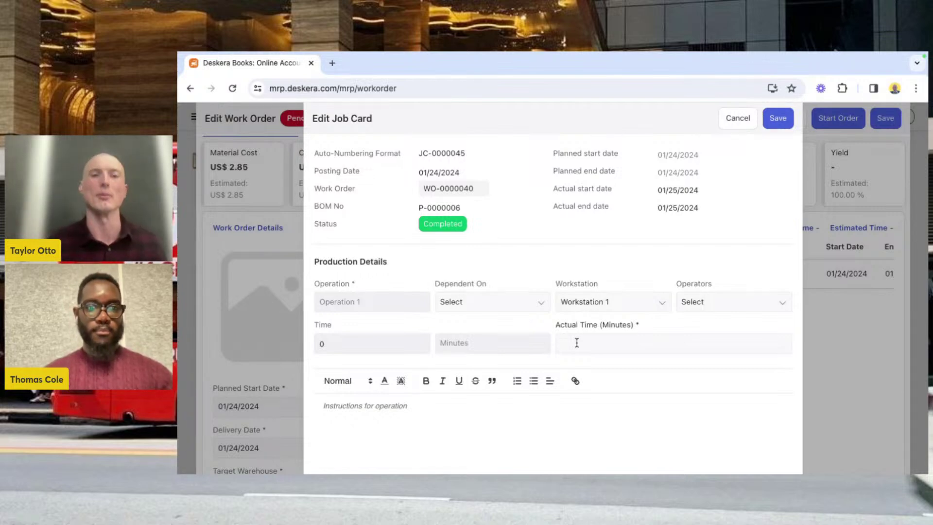
text(5)
click(772, 124)
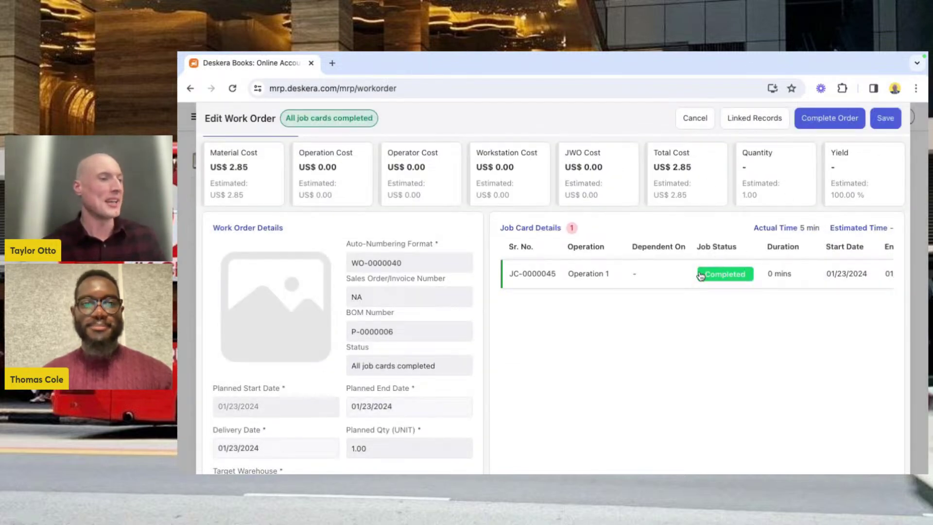
Complete the WIP 3 work order with an actual quantity of 1 and 100% yield, and acknowledge the completion notice.
scroll(452, 350, down, 3)
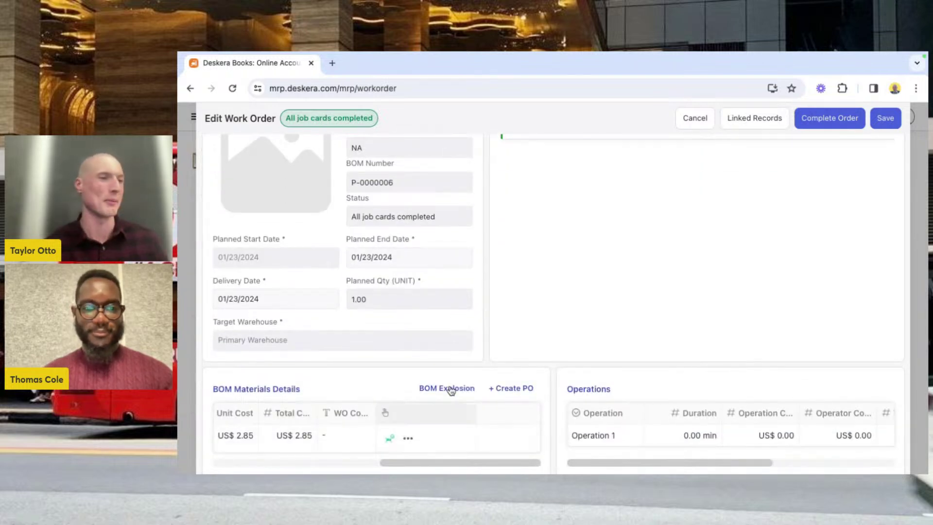
scroll(720, 223, up, 5)
click(826, 124)
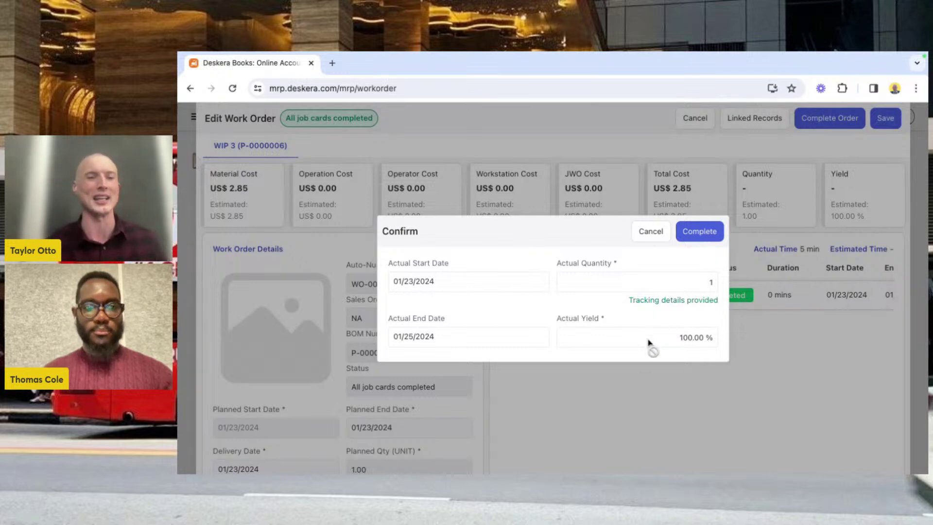
click(705, 237)
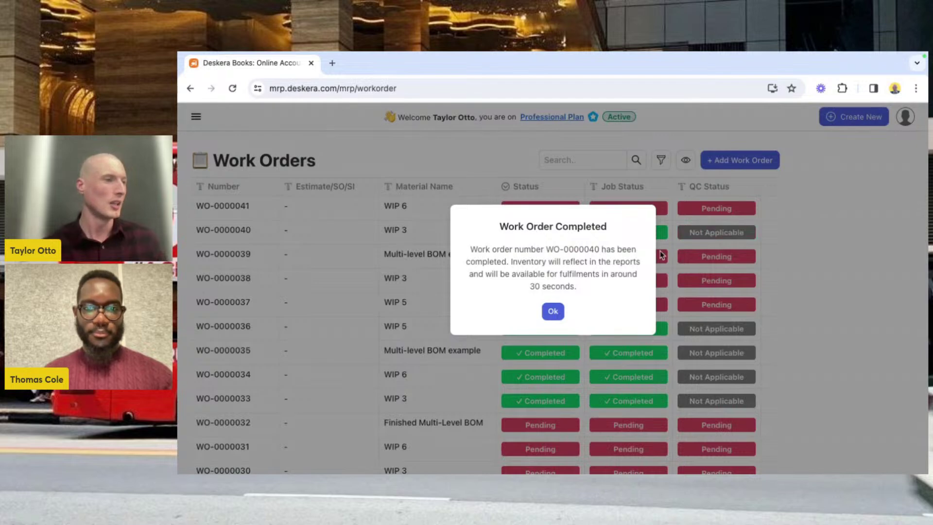
right_click(561, 312)
click(546, 314)
click(551, 313)
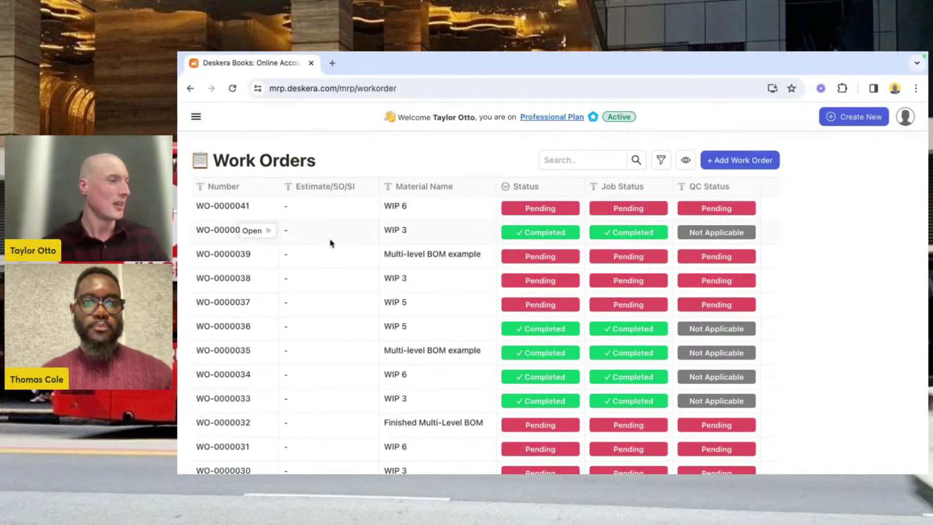
Open the newest pending WIP 6 work order for editing and go to its BOM materials details.
click(269, 207)
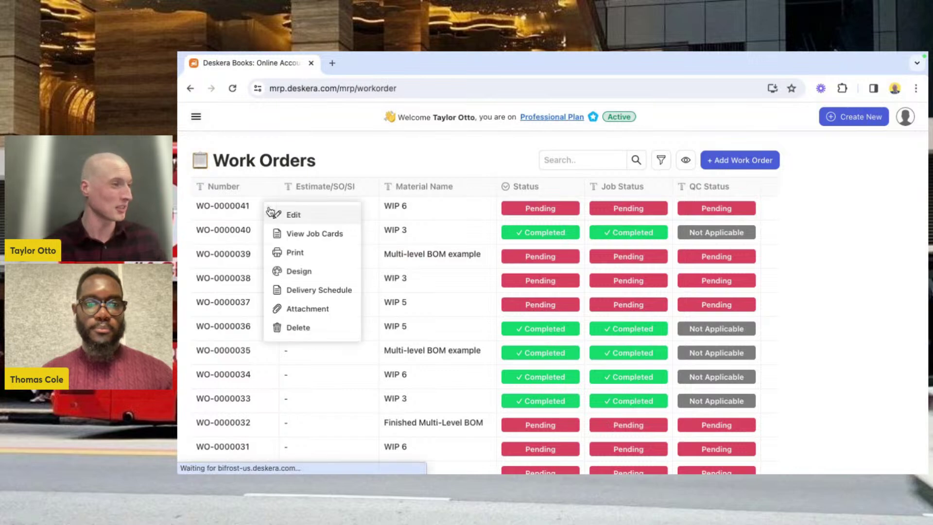
click(280, 214)
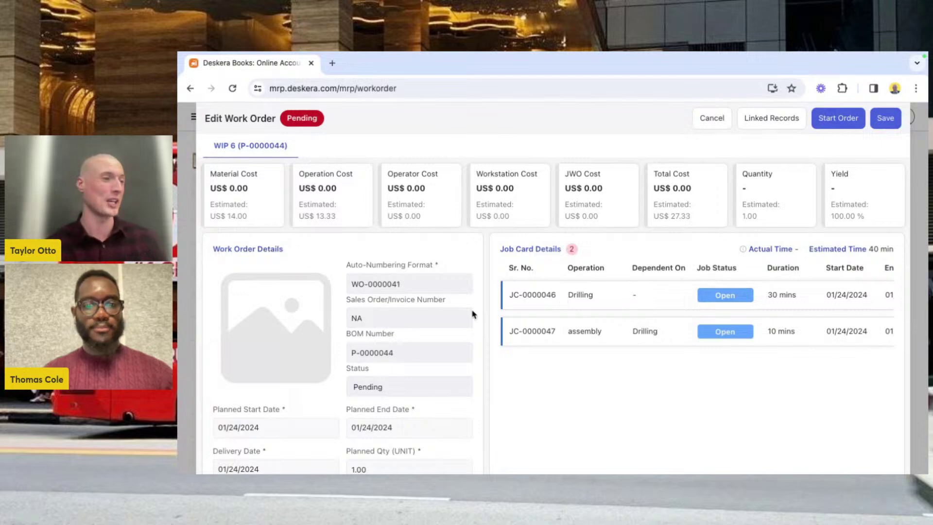
scroll(470, 312, down, 5)
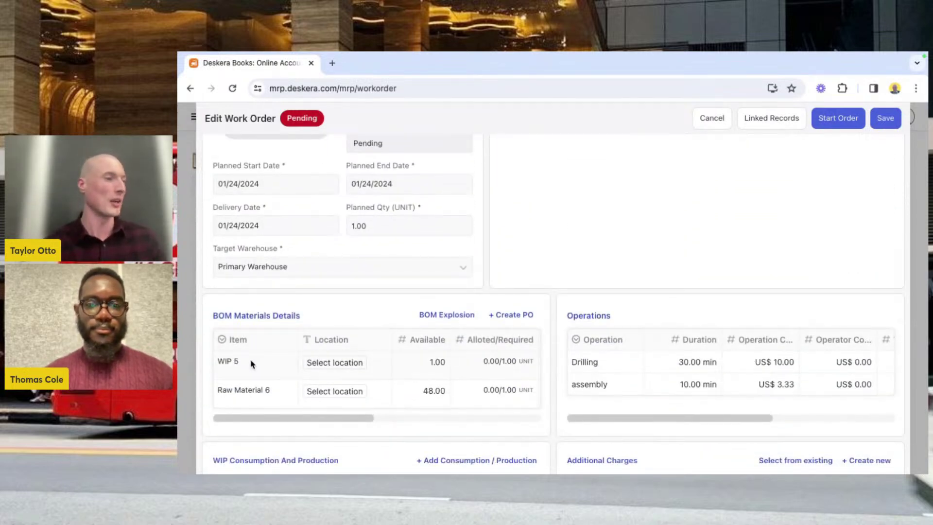
Check the component availability of WIP 5 and Raw Material 6 in WIP 6's BOM explosion, then close it without saving.
click(439, 315)
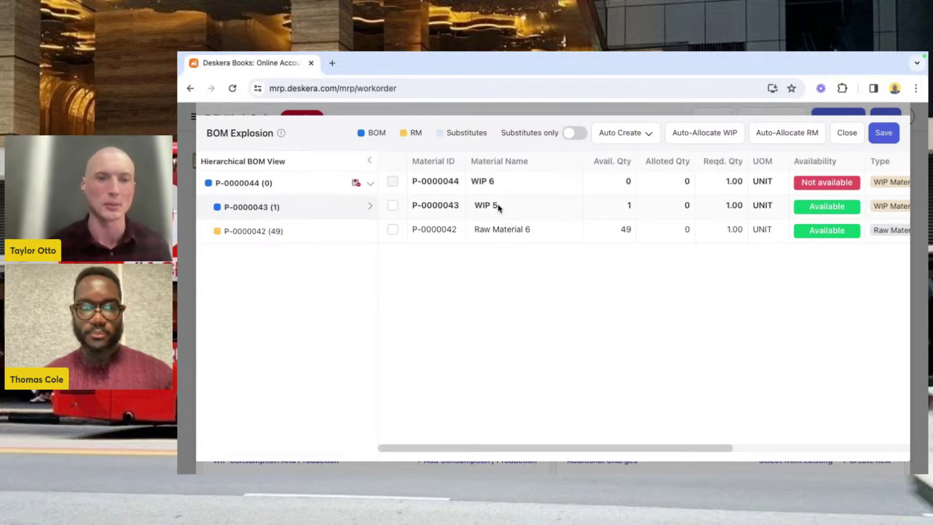
click(392, 205)
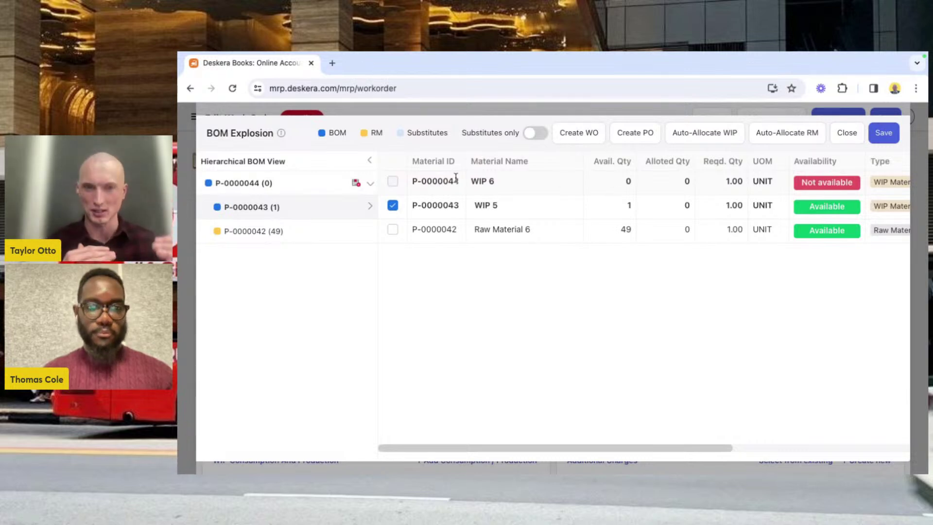
click(392, 205)
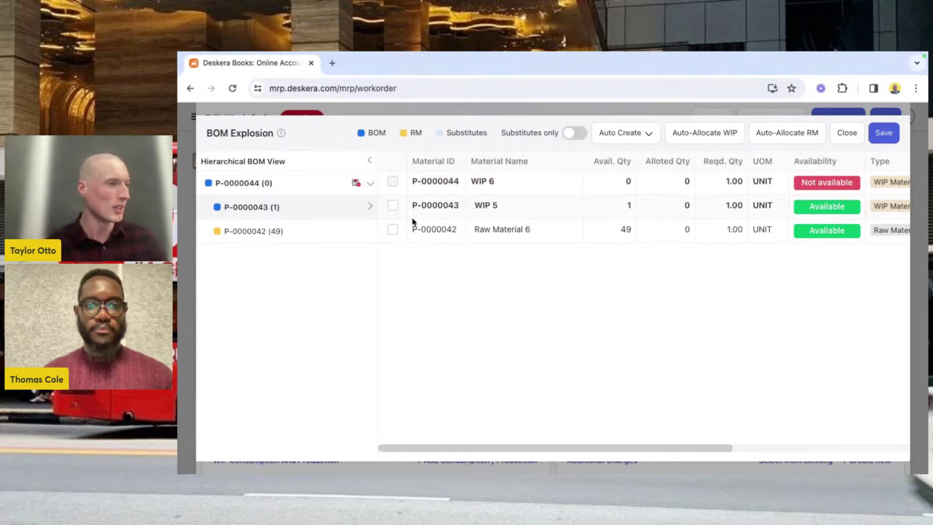
click(837, 136)
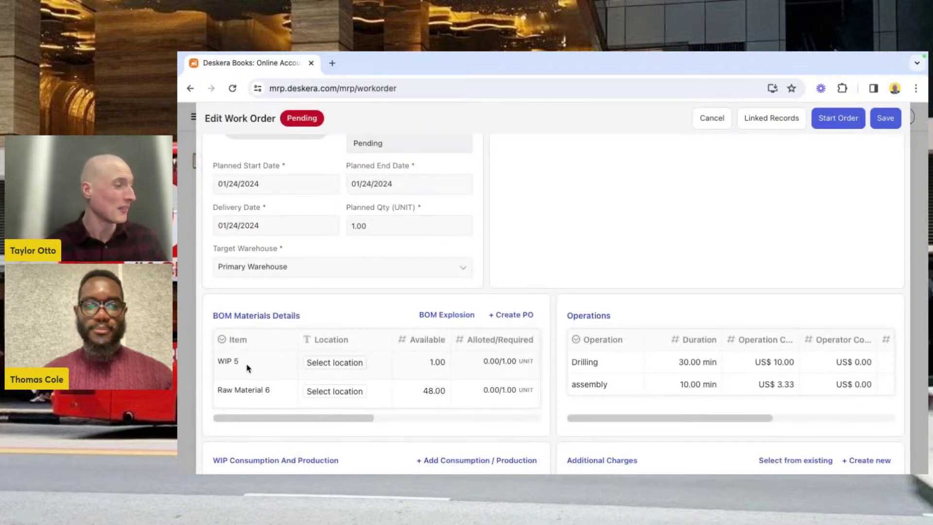
Auto-allocate the required quantities of WIP 5 and Raw Material 6 to the WIP 6 work order.
scroll(431, 377, right, 5)
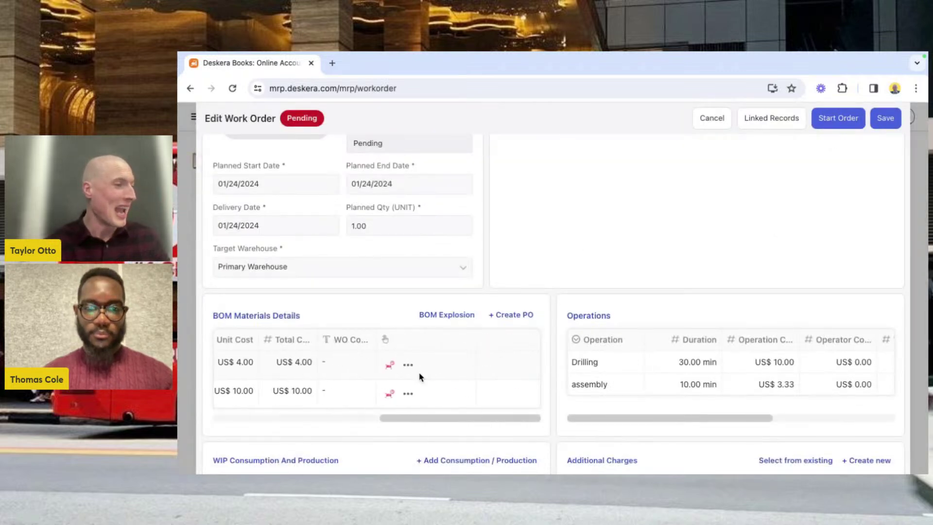
click(389, 370)
click(680, 263)
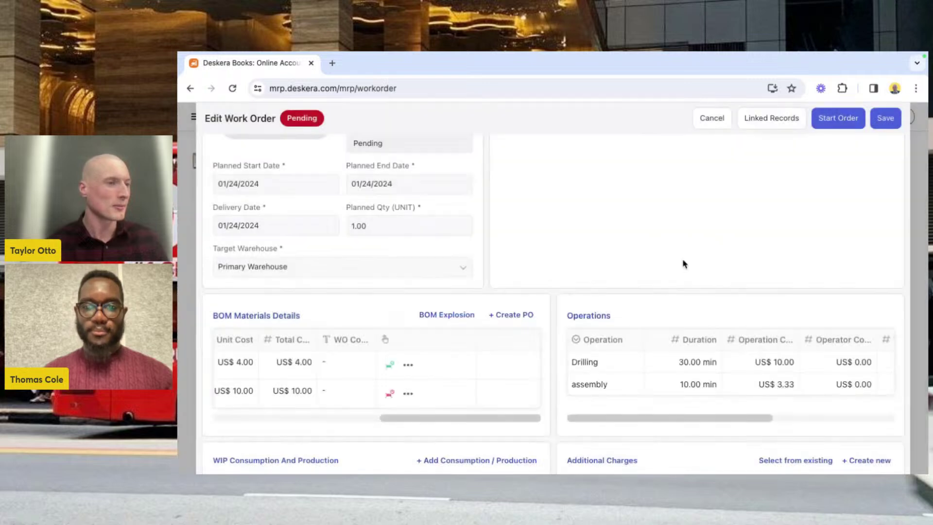
click(389, 393)
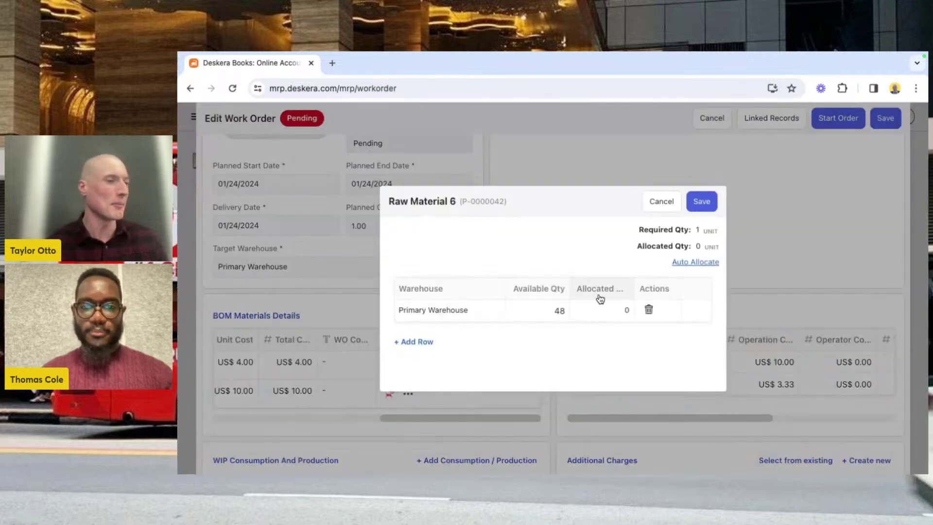
click(696, 263)
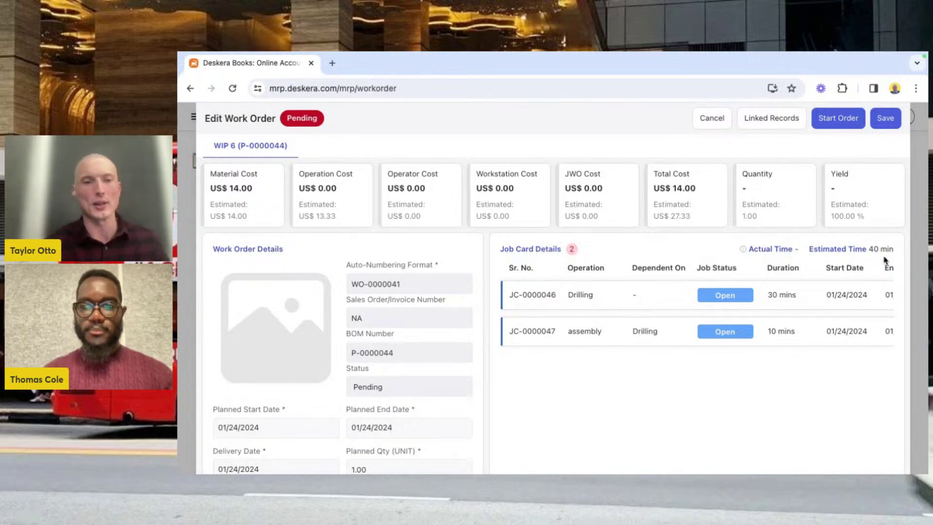
Mark WIP 6's Drilling job card as Completed with an actual time of 35 minutes and save it.
click(728, 299)
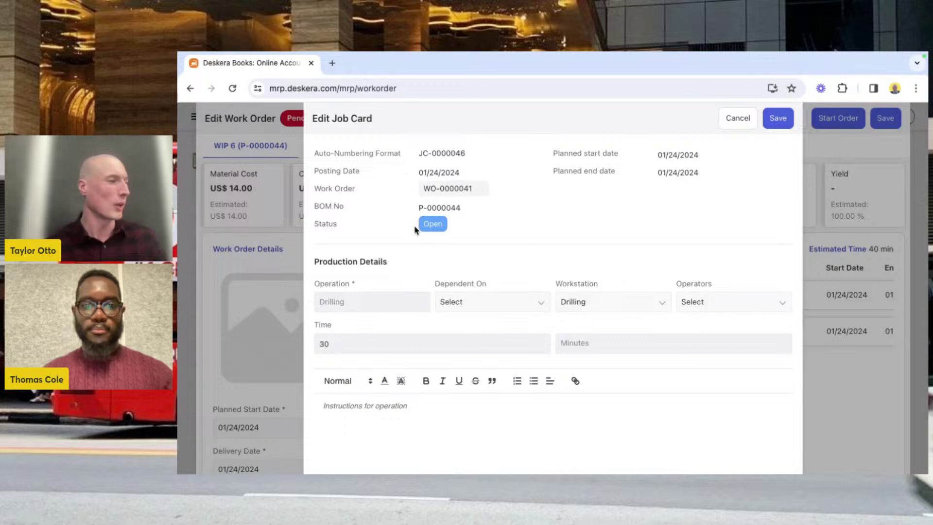
click(432, 224)
click(445, 334)
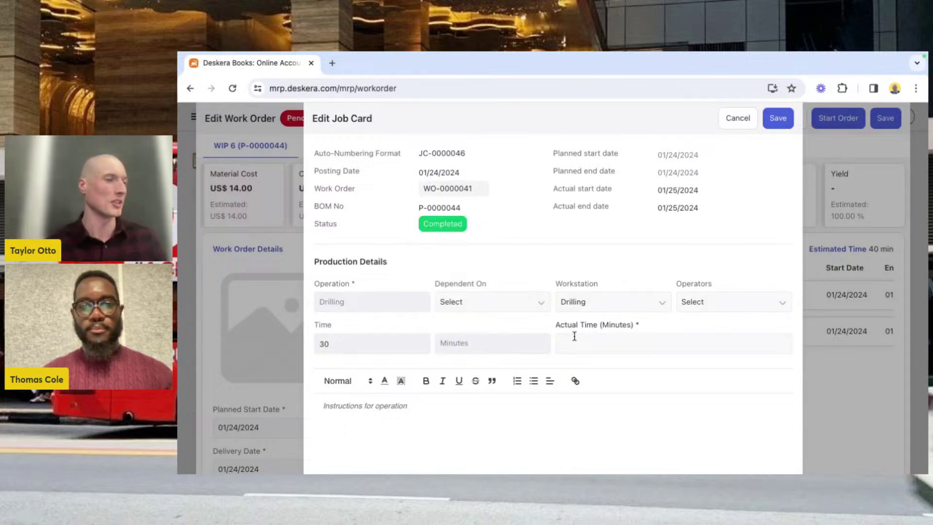
click(575, 343)
text(35)
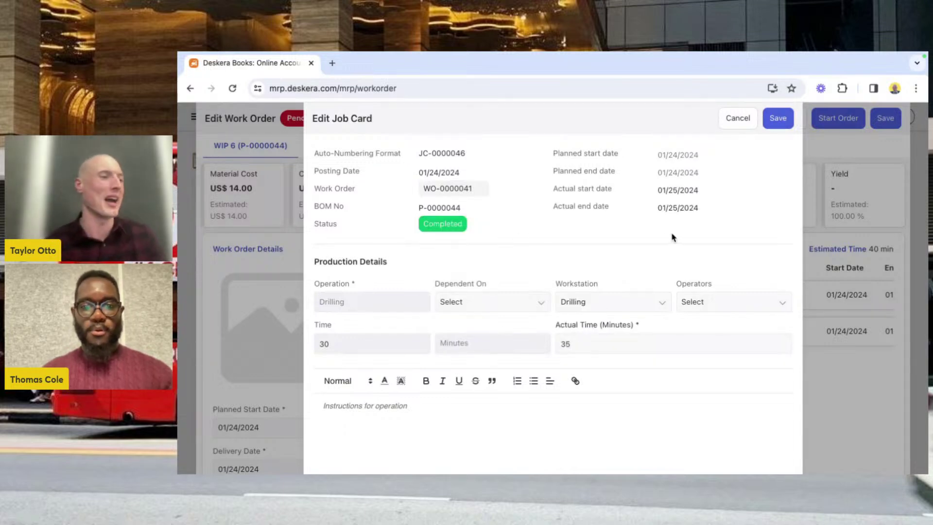
click(779, 119)
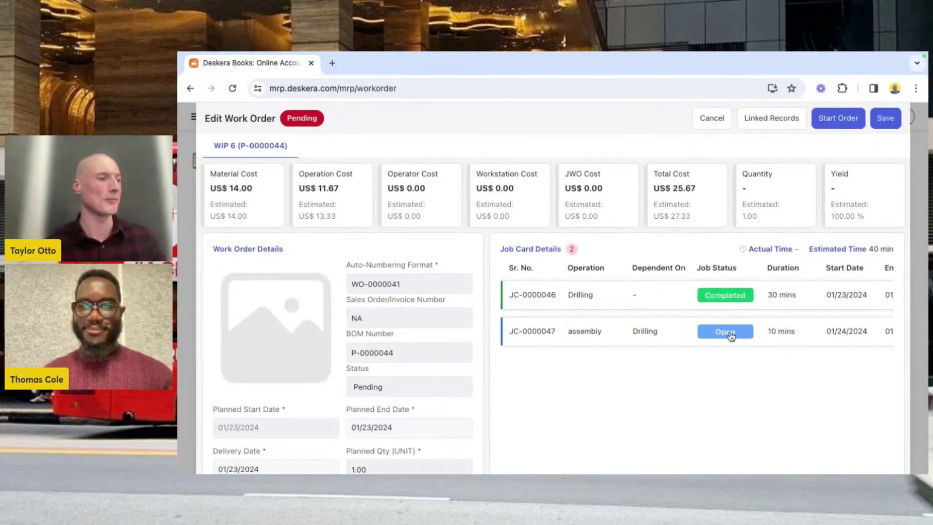
Mark WIP 6's assembly job card as Completed with an actual time of 7 minutes and save it.
click(731, 335)
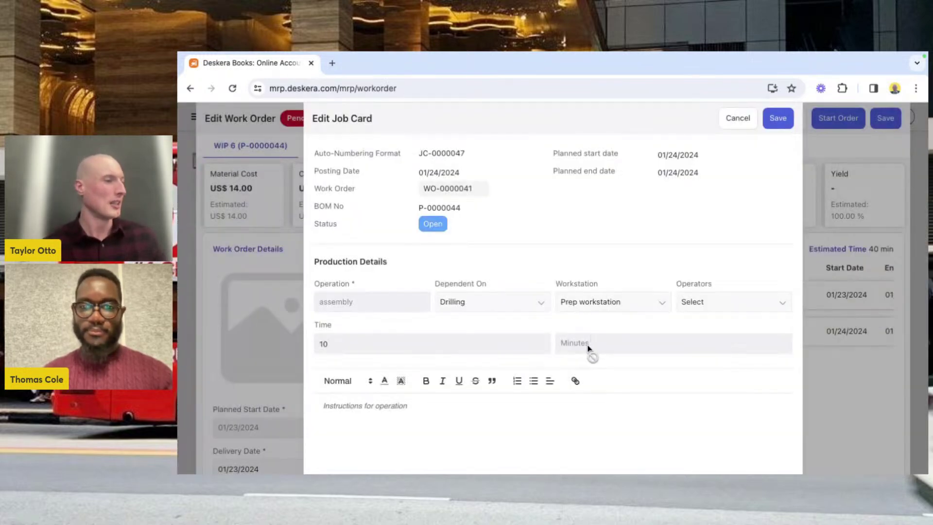
click(446, 227)
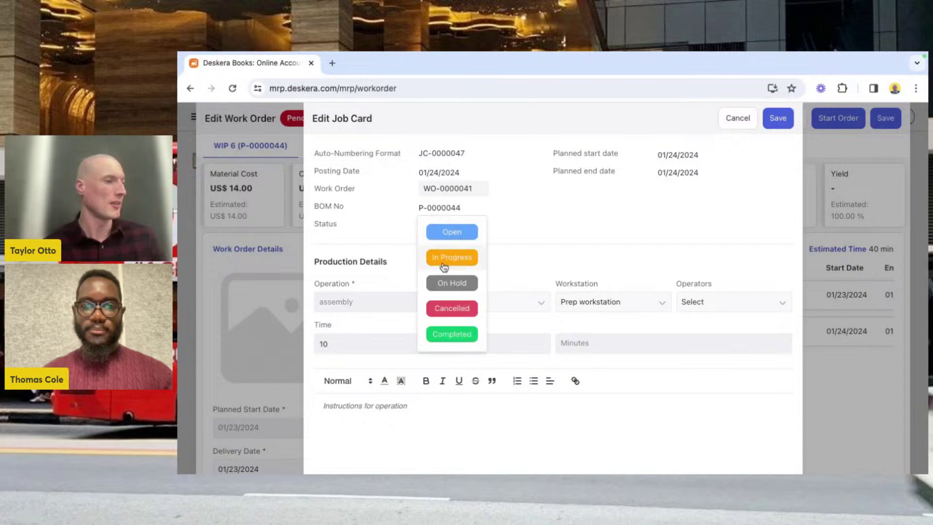
click(445, 334)
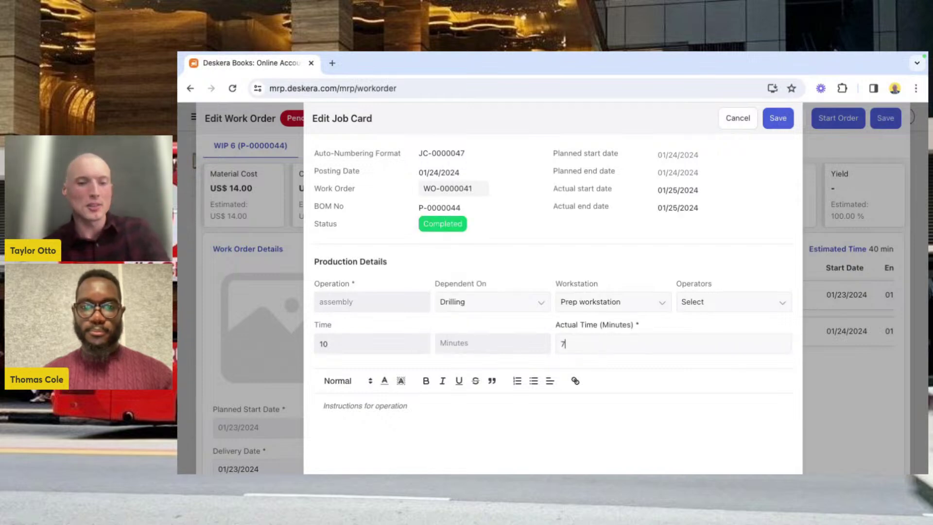
click(778, 118)
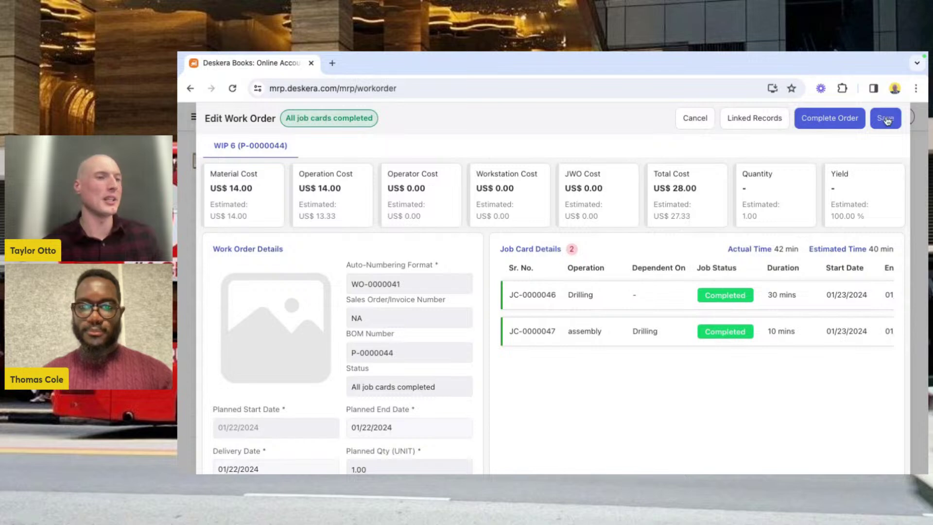
Complete the WIP 6 work order with an actual quantity of 1 and 100% yield, and acknowledge the completion notice.
click(807, 125)
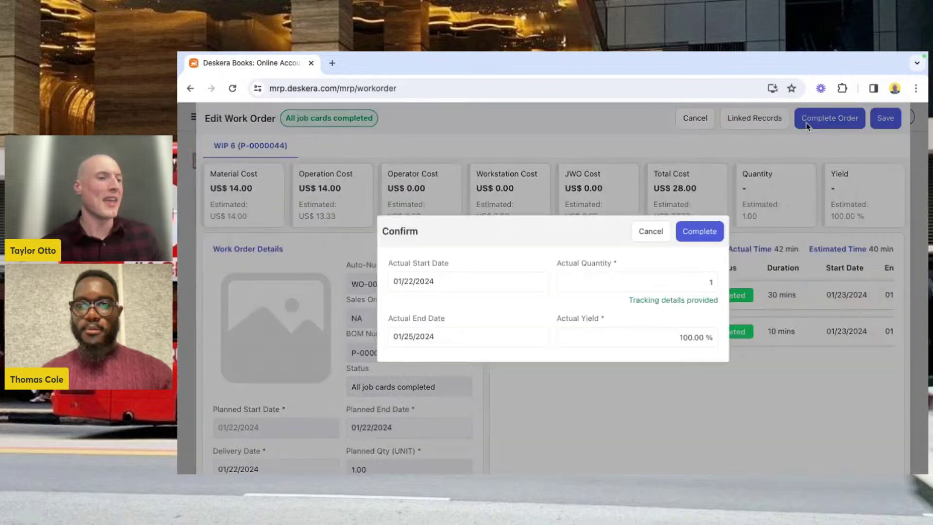
click(702, 232)
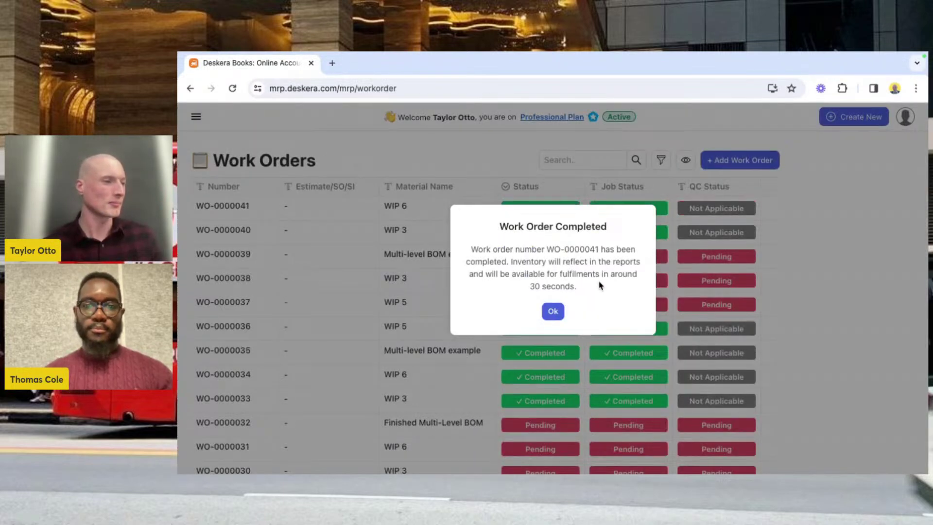
click(555, 311)
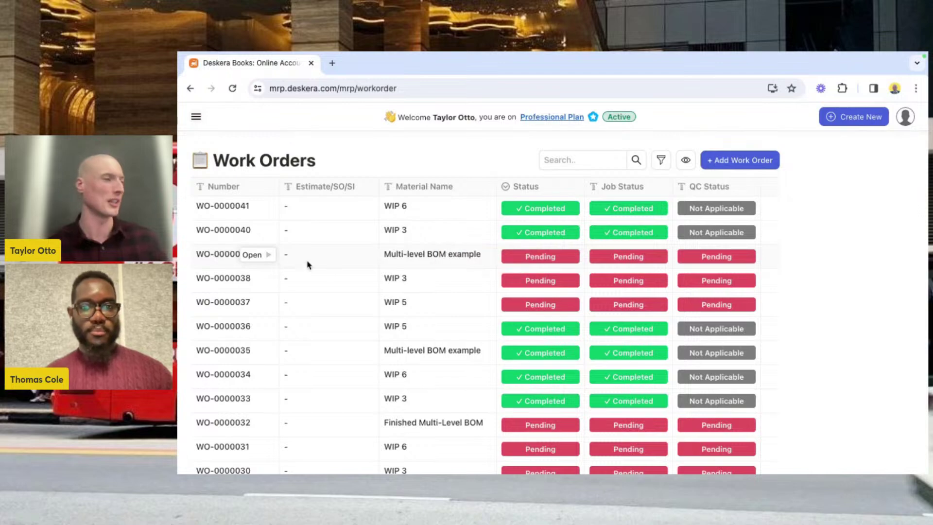
Open the pending work order for Multi-level BOM example and auto-allocate the required quantities of WIP 6 and WIP 3 to it.
click(268, 255)
click(290, 265)
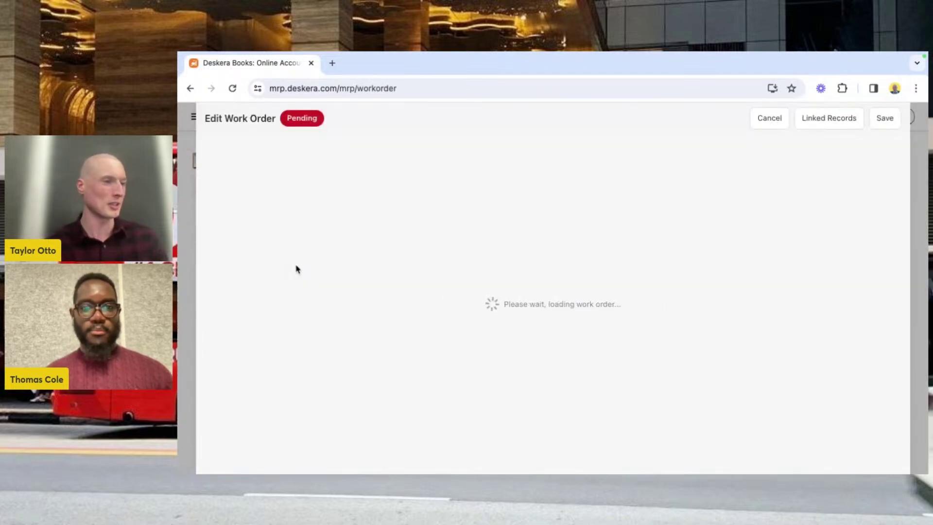
scroll(449, 316, down, 5)
scroll(447, 316, down, 3)
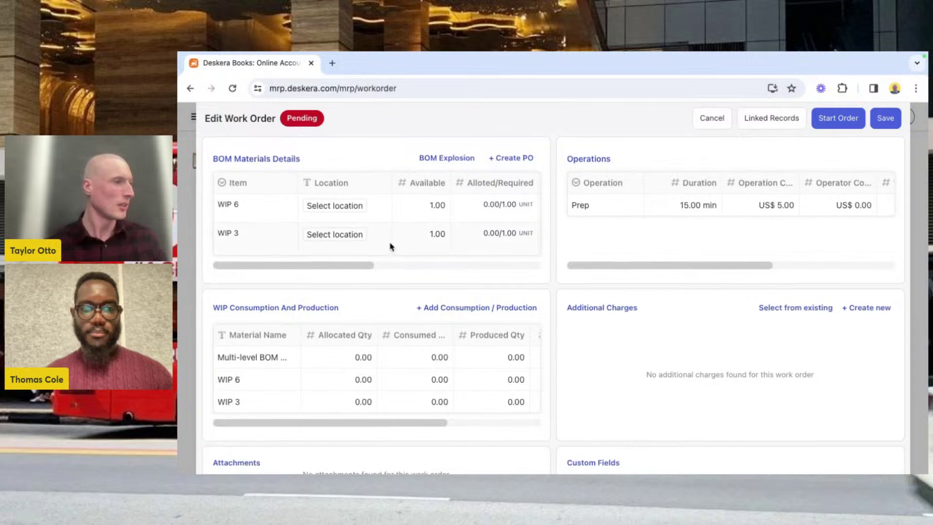
scroll(389, 245, up, 1)
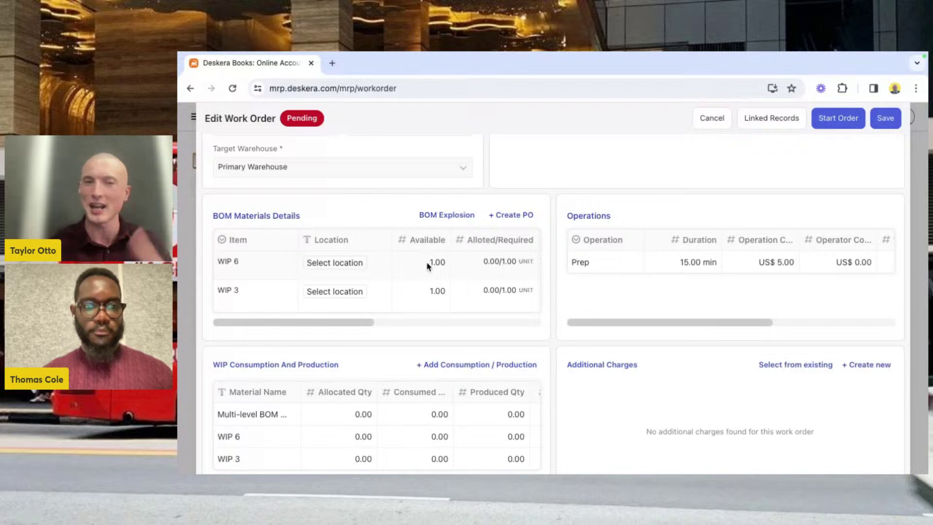
scroll(427, 266, right, 5)
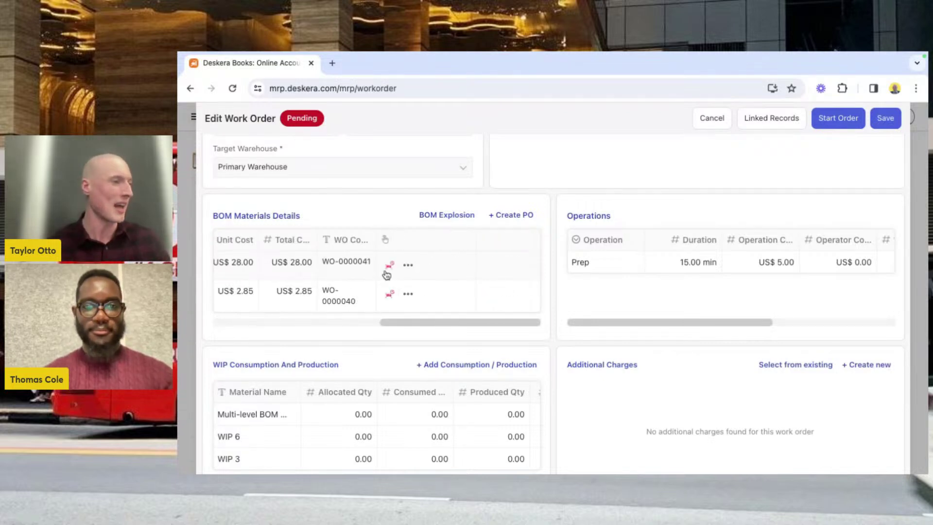
click(389, 267)
click(678, 263)
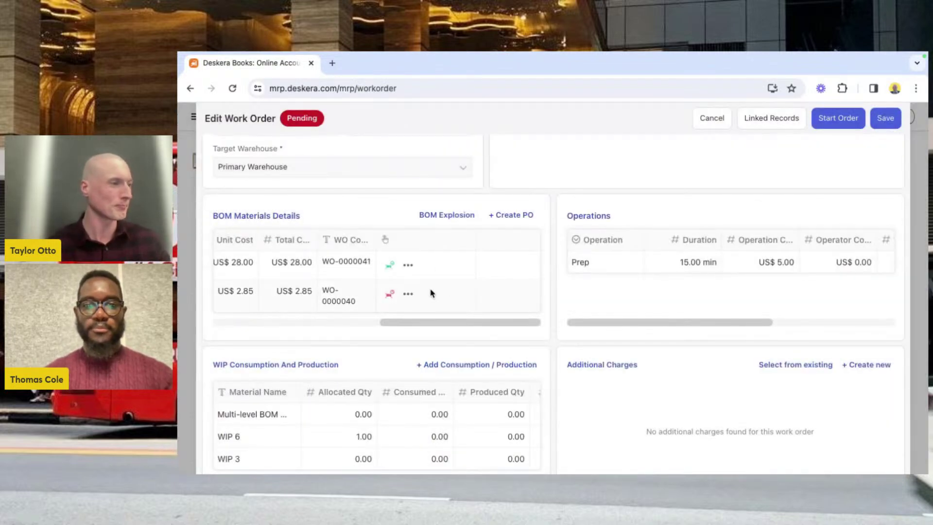
click(389, 294)
click(680, 263)
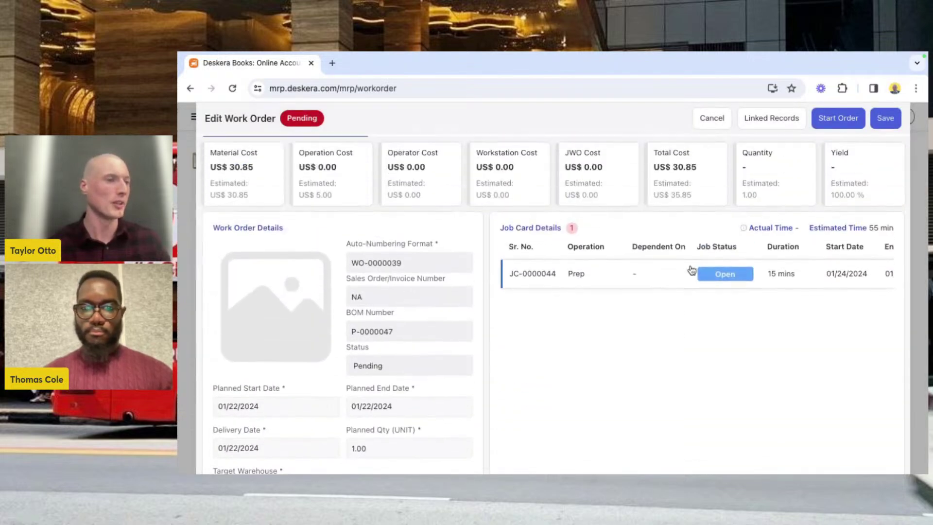
Mark the parent order's Prep job card as Completed with an actual time of 15 minutes and save it.
click(734, 280)
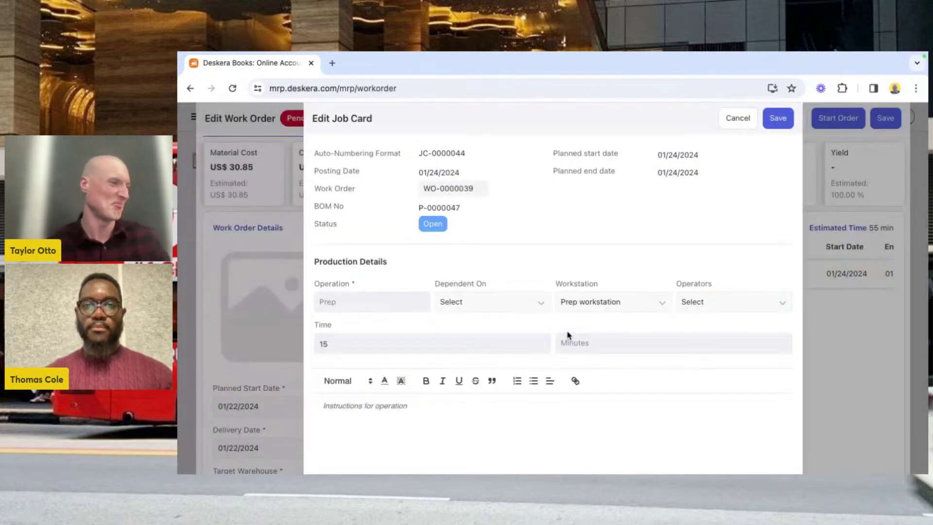
click(436, 228)
click(452, 334)
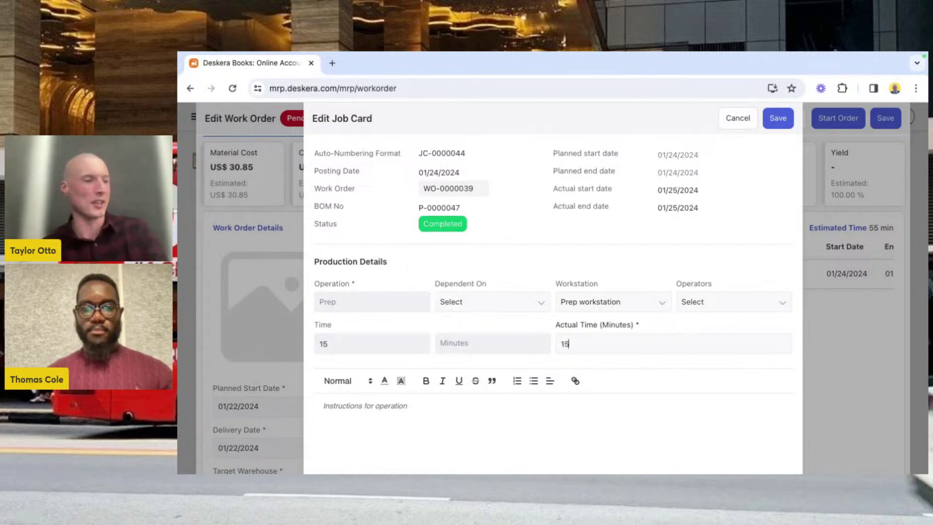
click(778, 128)
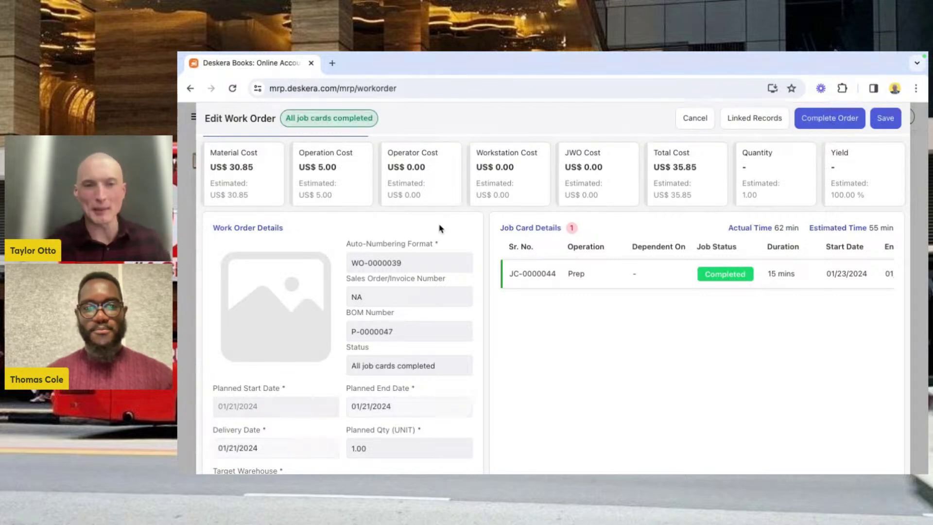
Complete the Multi-level BOM example work order and acknowledge the completion notice.
scroll(439, 229, down, 2)
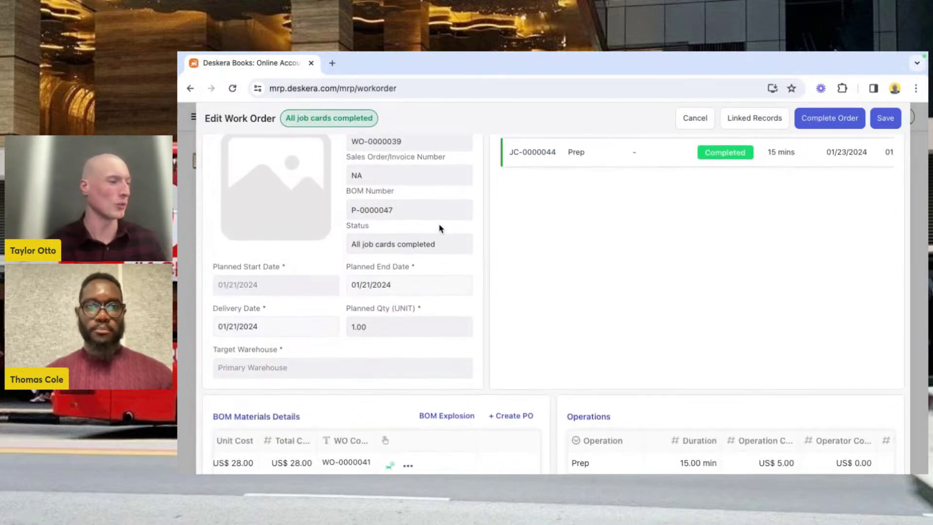
scroll(440, 228, up, 2)
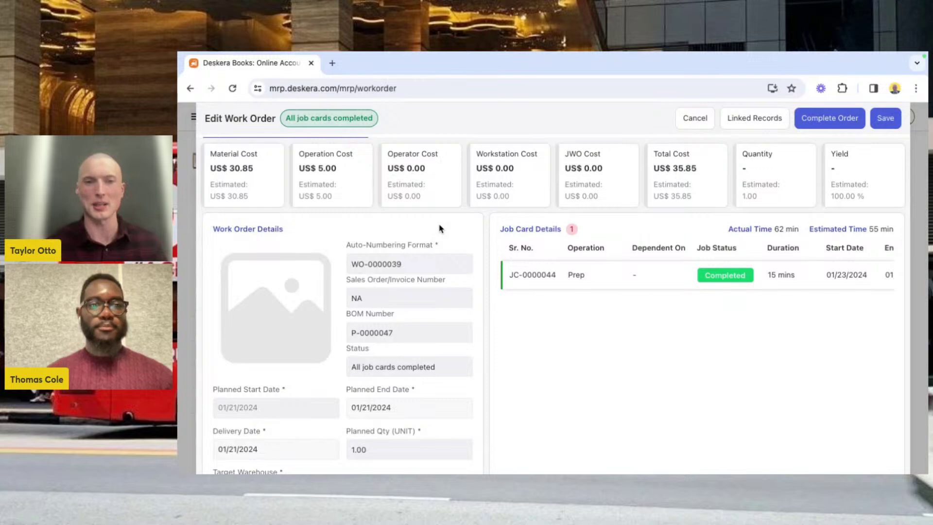
click(810, 122)
click(713, 232)
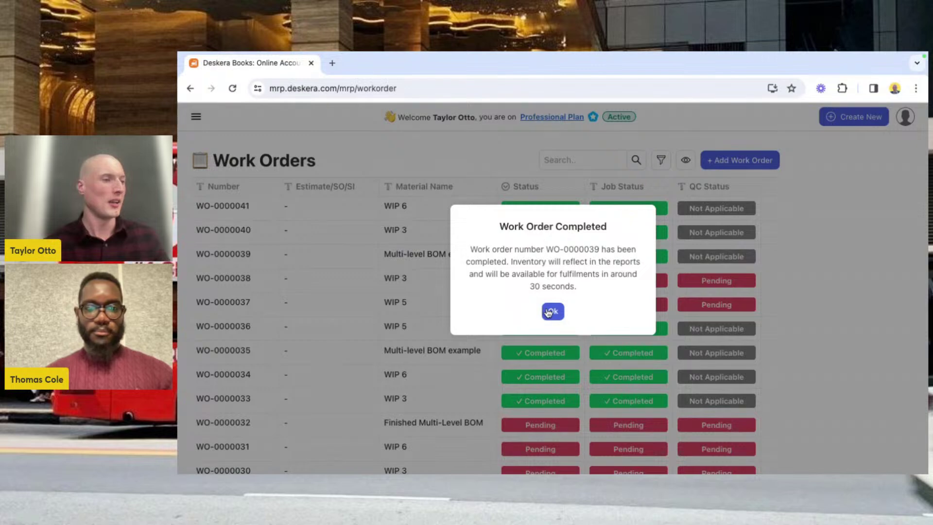
click(550, 312)
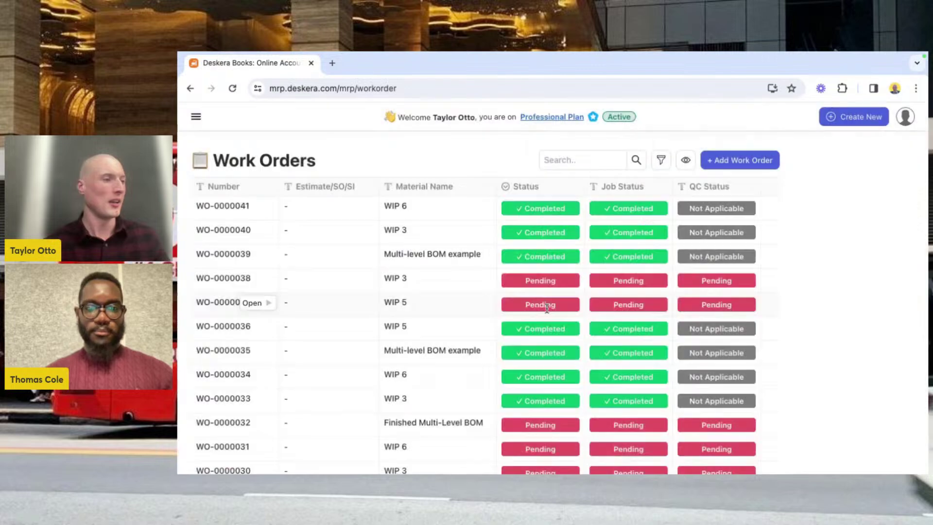